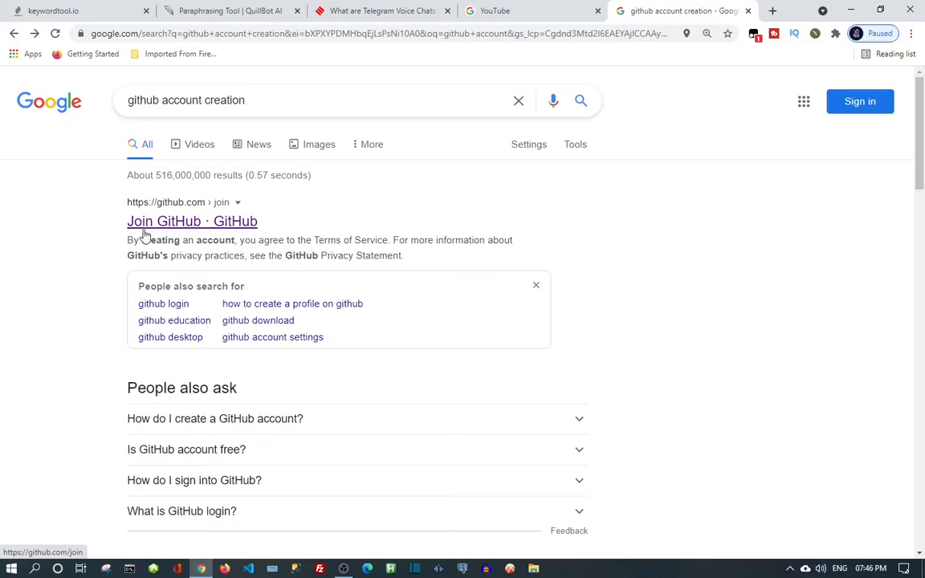
Open the Join GitHub sign-up page and replace the prefilled e-mail in Username with a new username.
{"action": "left_click", "coordinate": [146, 231]}
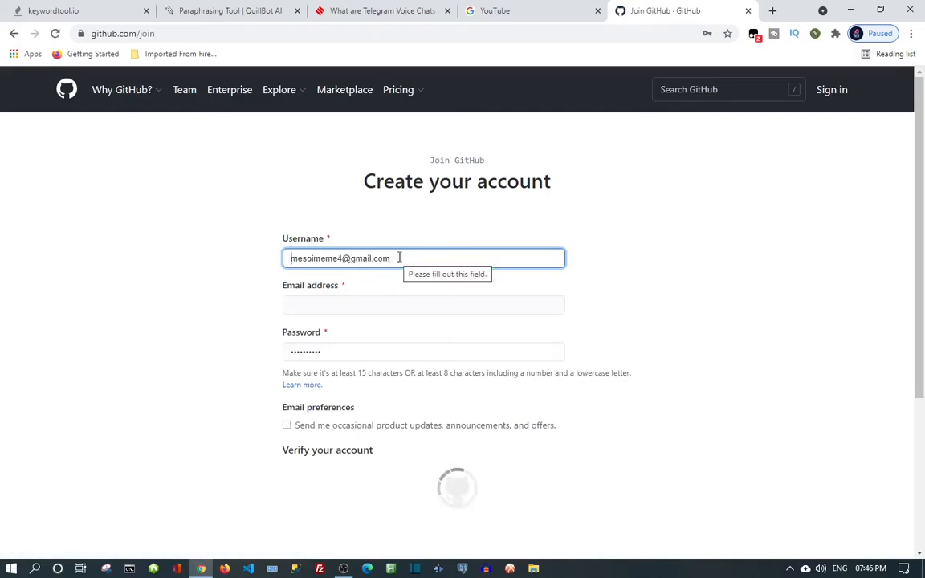
{"action": "left_click", "coordinate": [396, 258]}
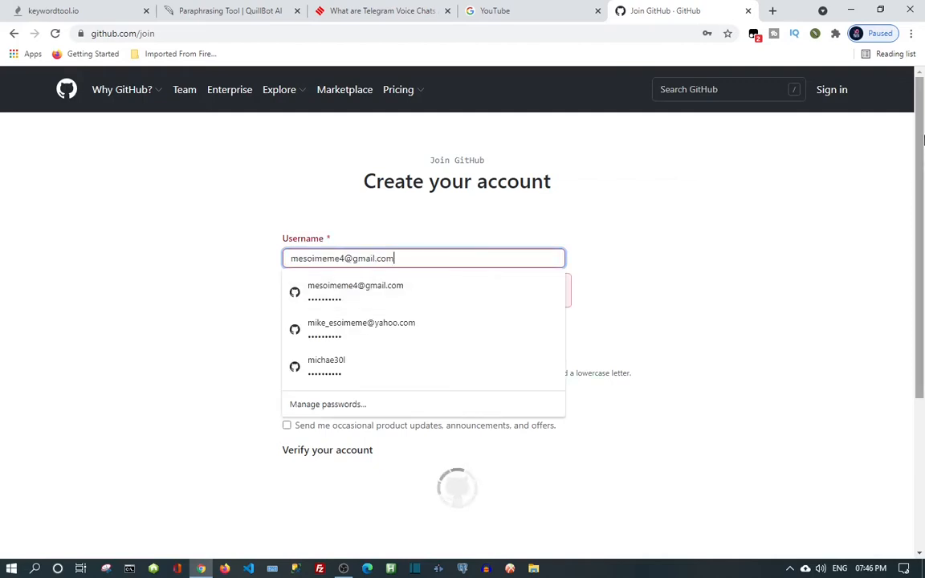
{"action": "key", "text": "BackSpace"}
{"action": "key", "text": "BackSpace"}
{"action": "key", "text": "BackSpace"}
{"action": "key", "text": "BackSpace"}
{"action": "key", "text": "BackSpace"}
{"action": "key", "text": "BackSpace"}
{"action": "key", "text": "BackSpace"}
{"action": "key", "text": "BackSpace"}
{"action": "key", "text": "BackSpace"}
{"action": "key", "text": "BackSpace"}
{"action": "key", "text": "BackSpace"}
{"action": "key", "text": "BackSpace"}
{"action": "key", "text": "BackSpace"}
{"action": "key", "text": "BackSpace"}
{"action": "key", "text": "BackSpace"}
{"action": "key", "text": "BackSpace"}
{"action": "key", "text": "BackSpace"}
{"action": "key", "text": "BackSpace"}
{"action": "key", "text": "BackSpace"}
{"action": "key", "text": "BackSpace"}
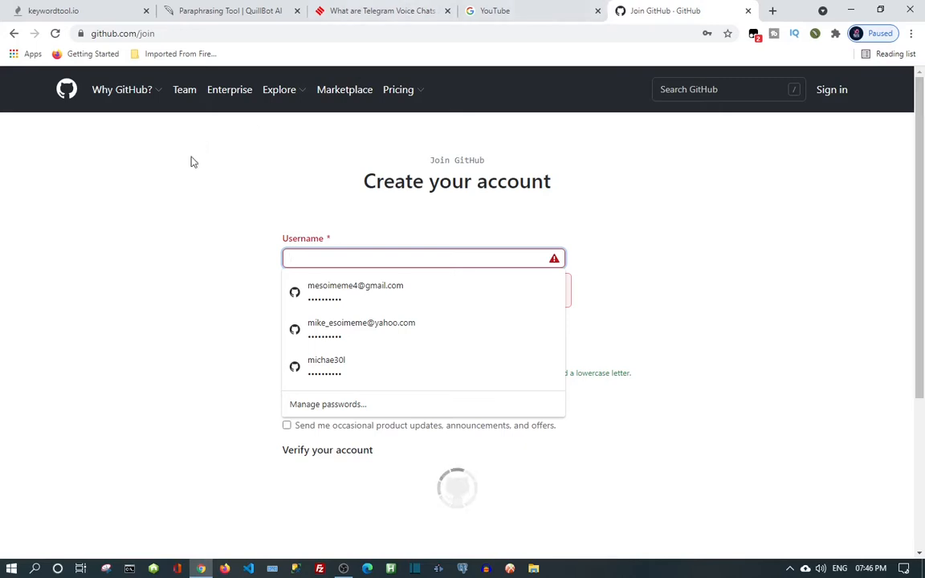
{"action": "left_click", "coordinate": [194, 178]}
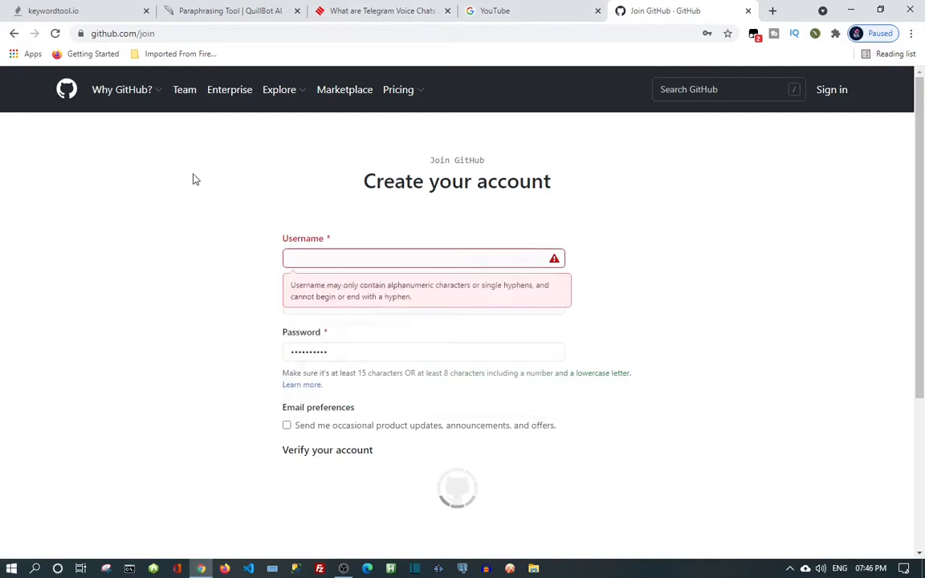
{"action": "left_click", "coordinate": [304, 258]}
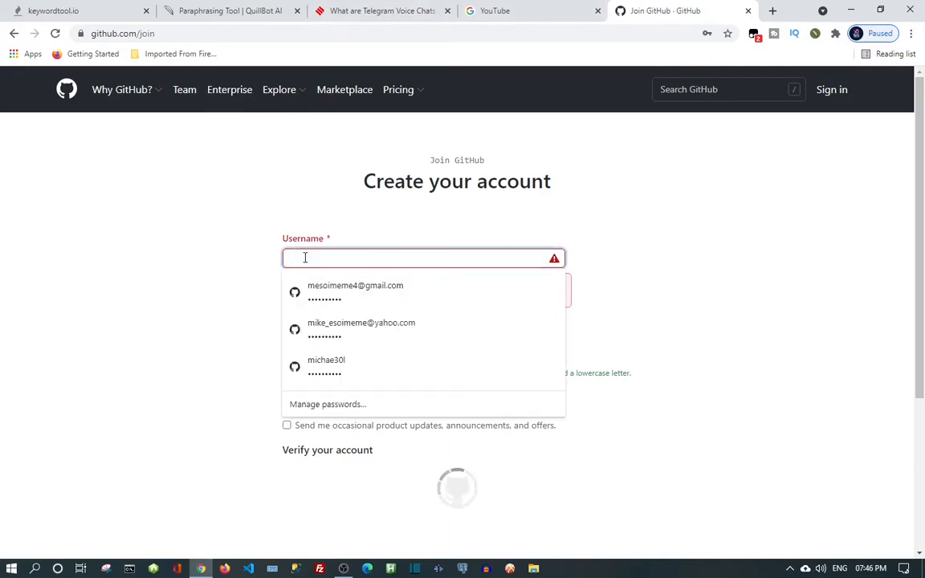
{"action": "type", "text": "mi"}
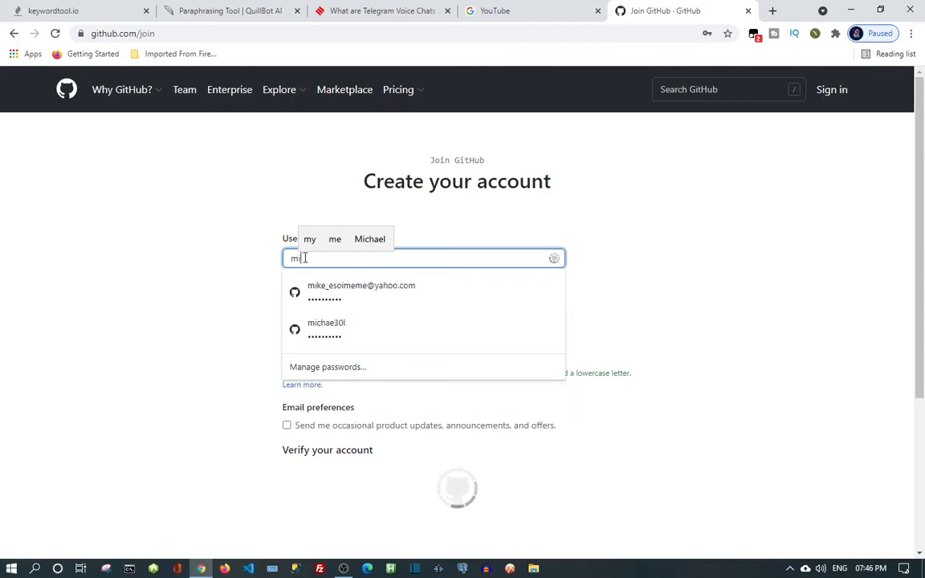
{"action": "type", "text": "com"}
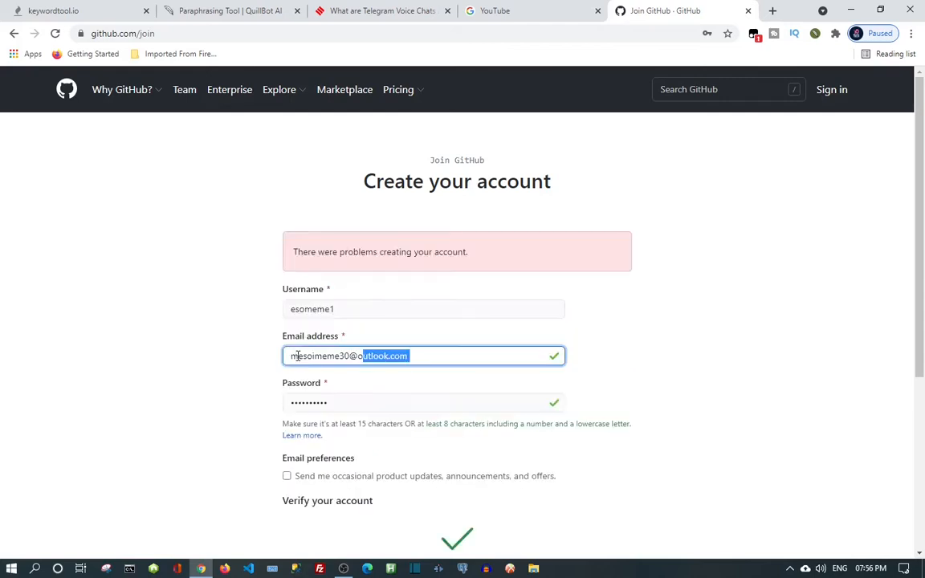
Select and copy the whole e-mail address from the form, then reload the sign-up page.
{"action": "left_click_drag", "start_coordinate": [312, 356], "coordinate": [405, 354]}
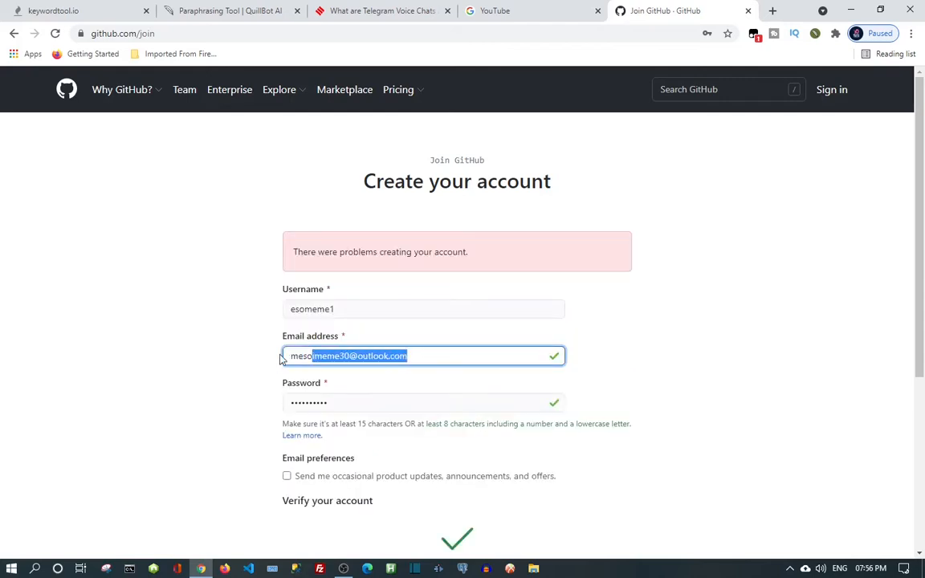
{"action": "left_click_drag", "start_coordinate": [339, 356], "coordinate": [291, 359]}
{"action": "left_click", "coordinate": [386, 369]}
{"action": "double_click", "coordinate": [294, 359]}
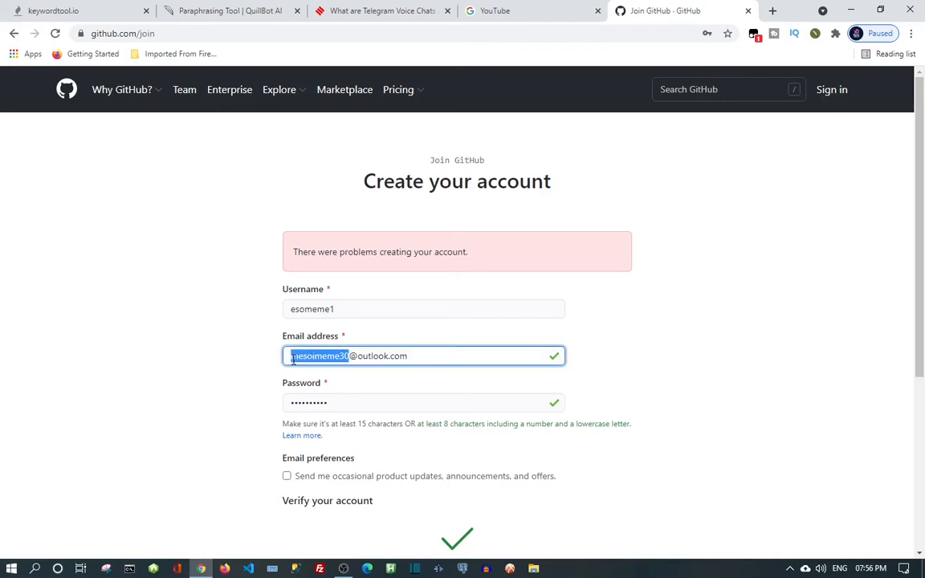
{"action": "left_click", "coordinate": [293, 360]}
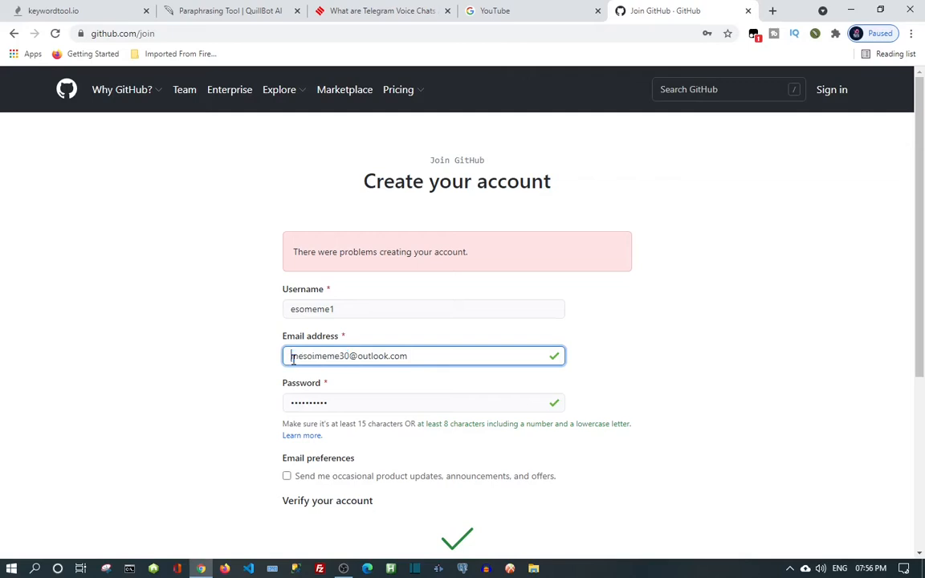
{"action": "left_click_drag", "start_coordinate": [292, 357], "coordinate": [405, 359]}
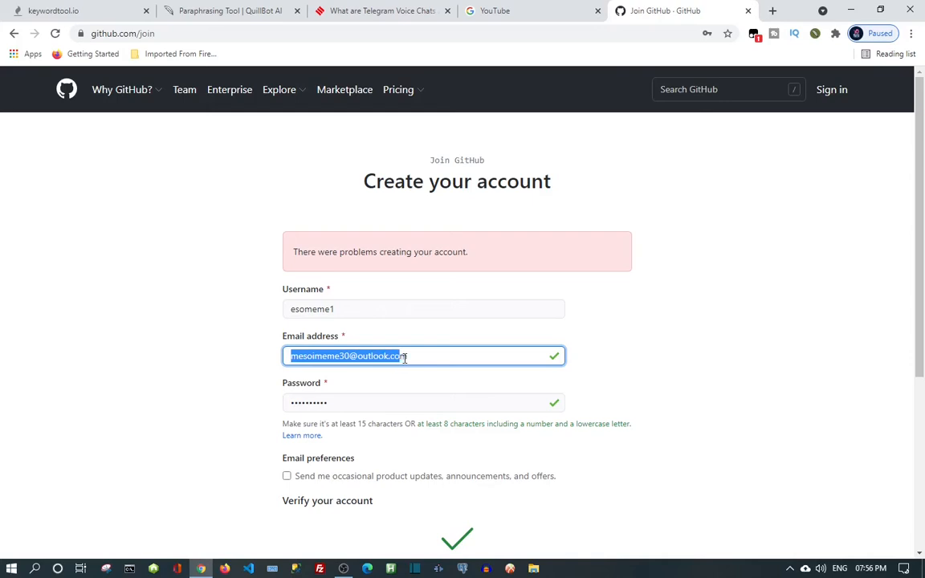
{"action": "right_click", "coordinate": [405, 359]}
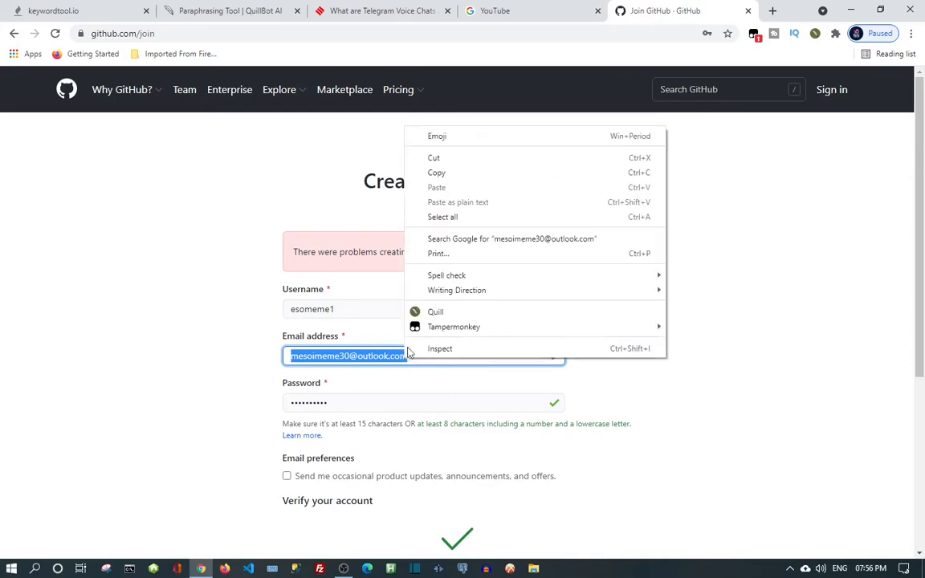
{"action": "left_click", "coordinate": [437, 173]}
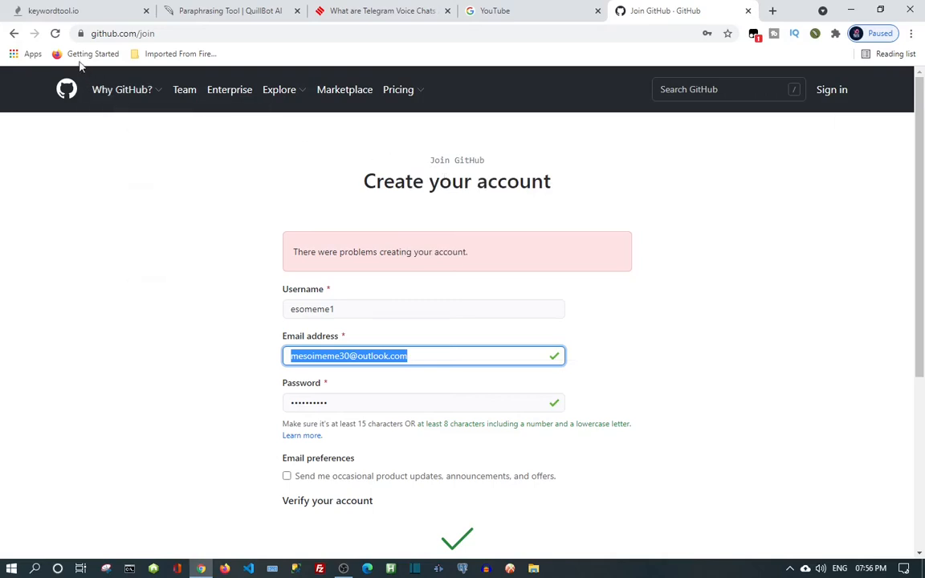
{"action": "left_click", "coordinate": [54, 33]}
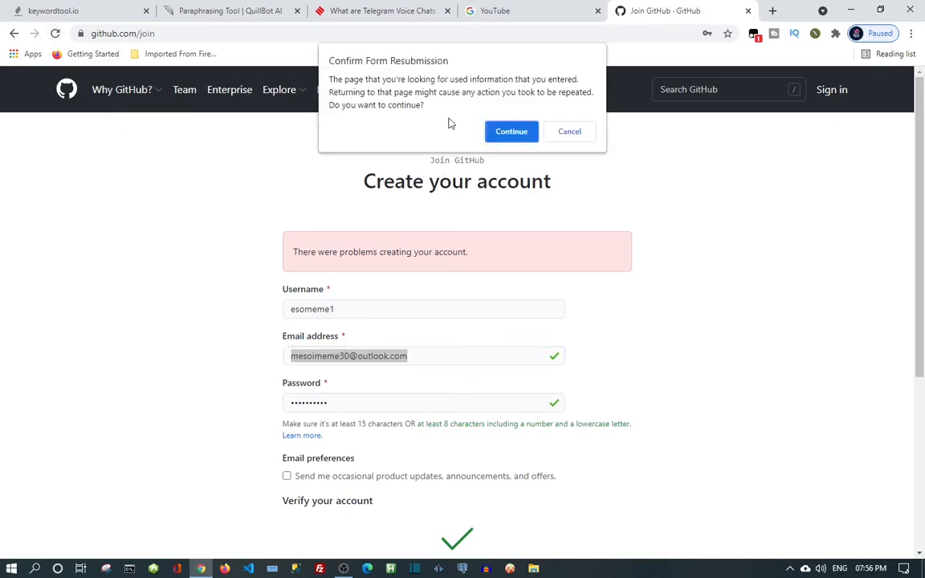
Confirm the form resubmission, re-enter the username, and scroll to the verification puzzle.
{"action": "left_click", "coordinate": [518, 138]}
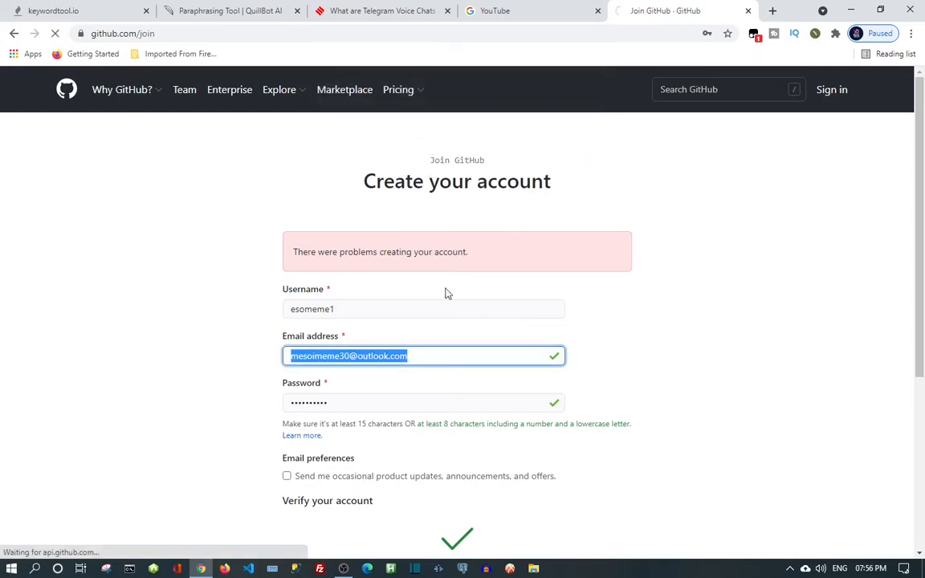
{"action": "scroll", "coordinate": [442, 322], "scroll_direction": "down", "scroll_amount": 4}
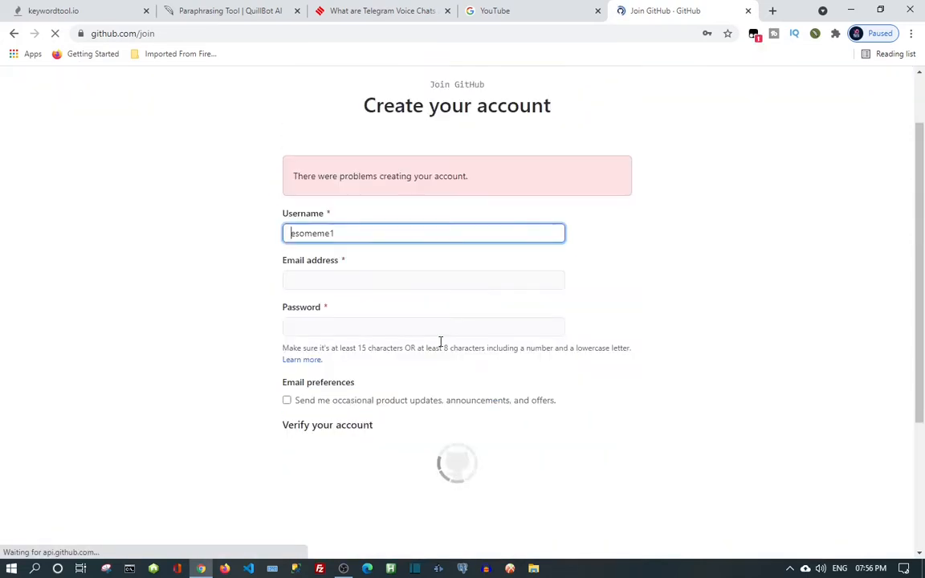
{"action": "type", "text": "esomeme1"}
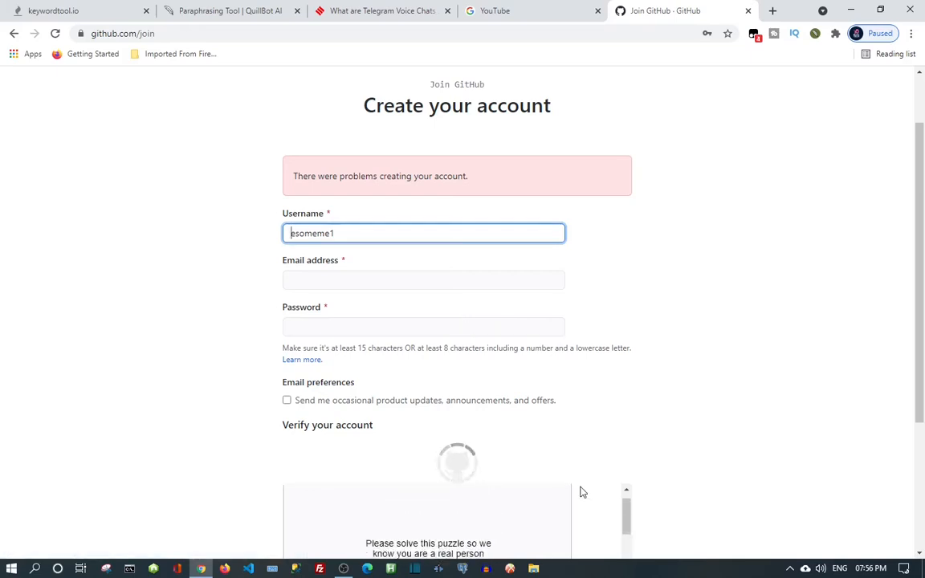
{"action": "scroll", "coordinate": [746, 411], "scroll_direction": "down", "scroll_amount": 3}
{"action": "scroll", "coordinate": [748, 412], "scroll_direction": "up", "scroll_amount": 1}
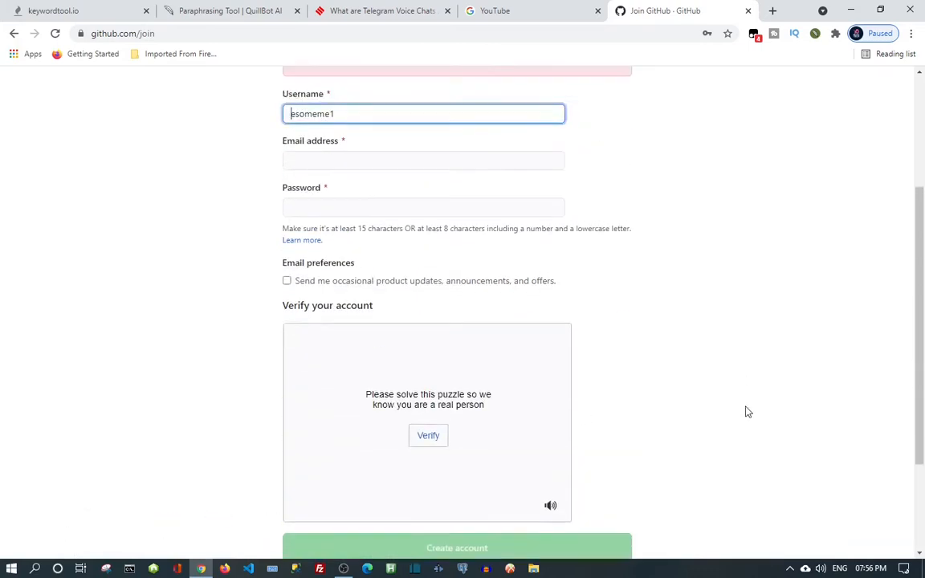
{"action": "scroll", "coordinate": [749, 412], "scroll_direction": "up", "scroll_amount": 1}
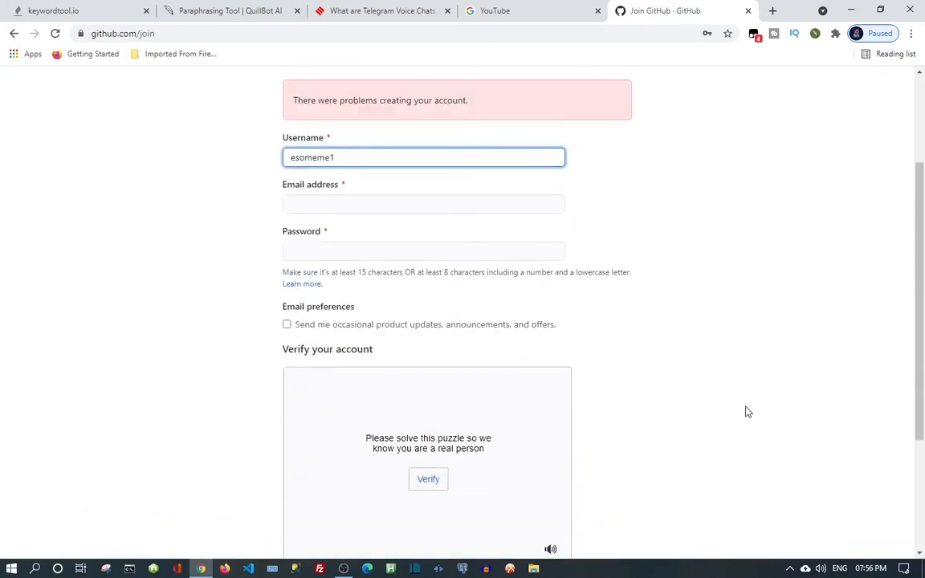
Start the verification puzzle, paste the copied e-mail into Email, and enter an accepted password.
{"action": "left_click", "coordinate": [420, 486]}
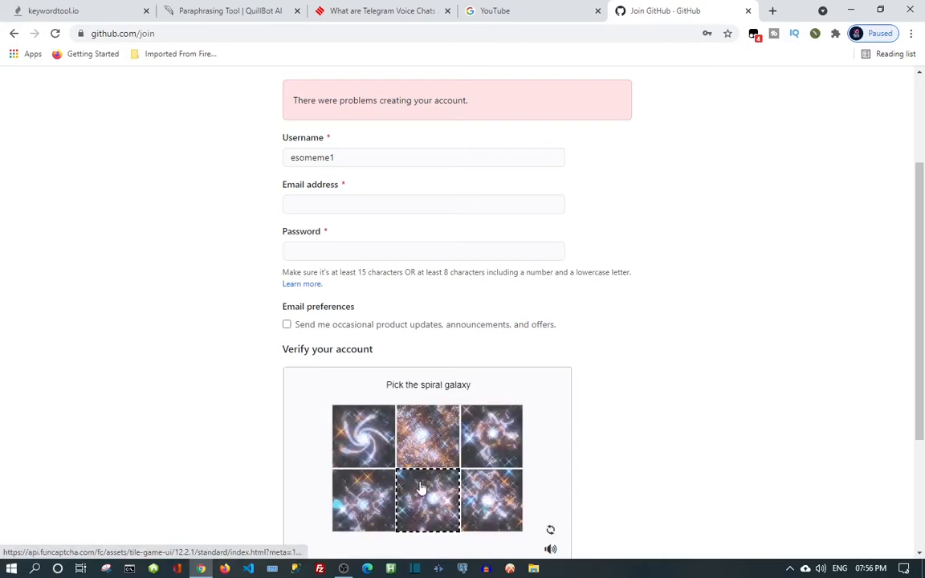
{"action": "left_click", "coordinate": [333, 205]}
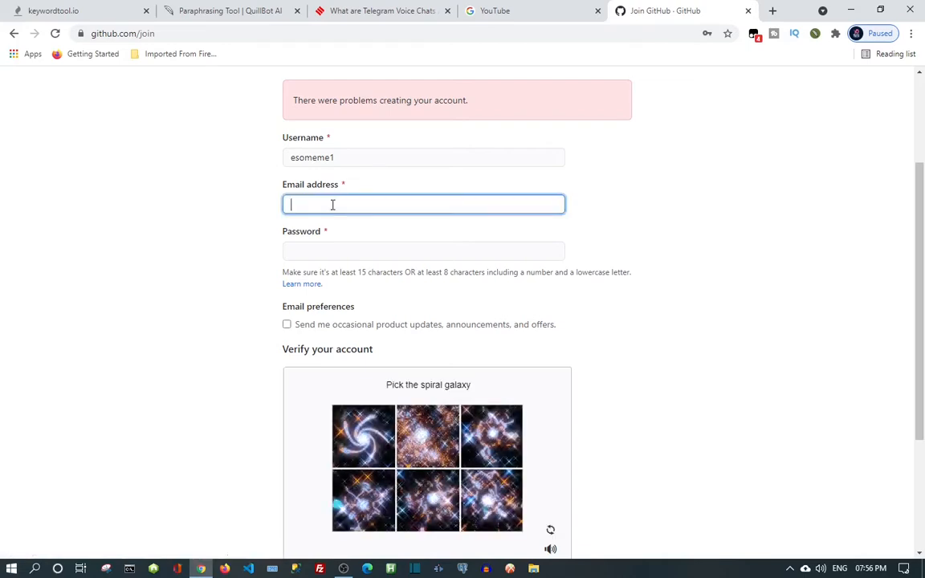
{"action": "right_click", "coordinate": [332, 205]}
{"action": "left_click", "coordinate": [378, 304]}
{"action": "left_click", "coordinate": [348, 249]}
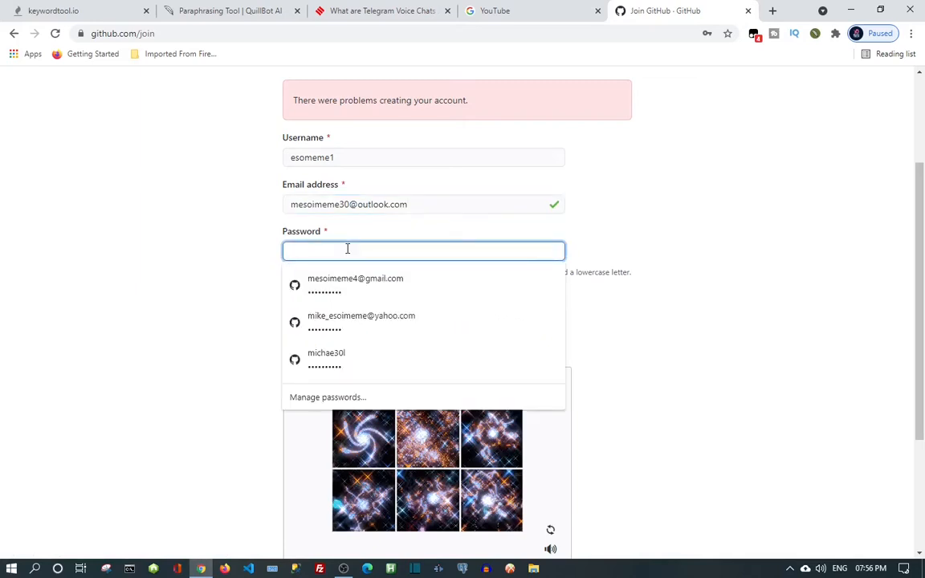
{"action": "type", "text": "***"}
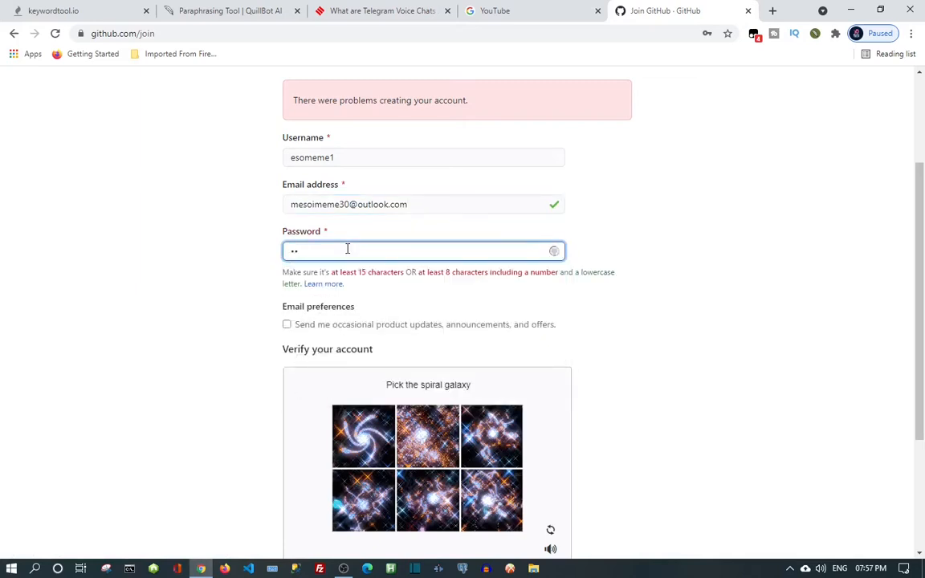
{"action": "type", "text": "***"}
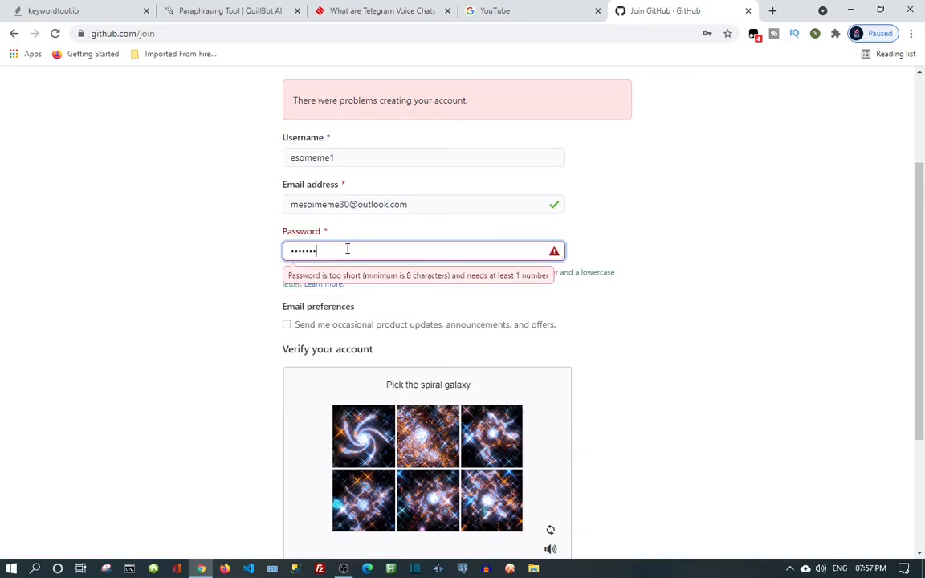
{"action": "type", "text": "**"}
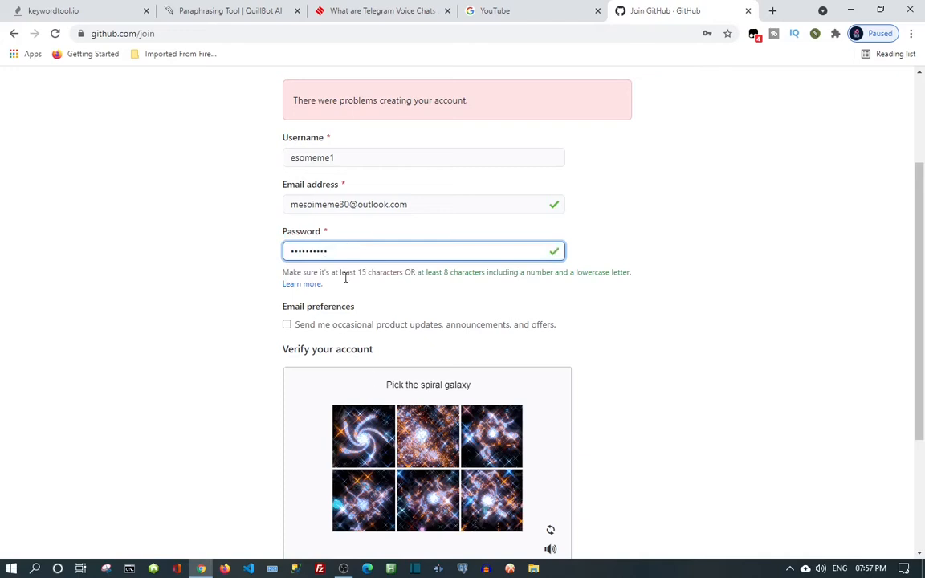
{"action": "scroll", "coordinate": [407, 482], "scroll_direction": "down", "scroll_amount": 2}
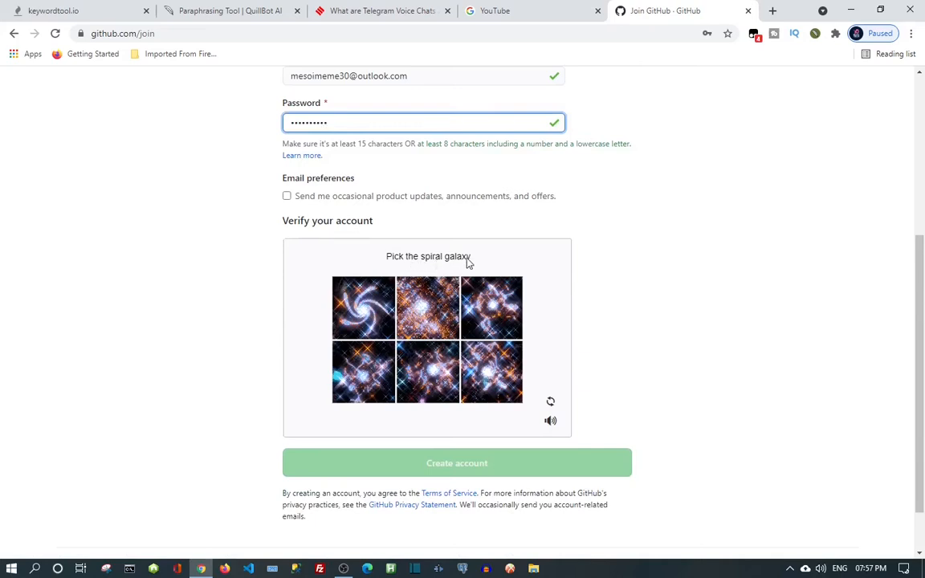
Pick the spiral galaxy in all five puzzle rounds, then submit with Create account.
{"action": "left_click", "coordinate": [366, 311]}
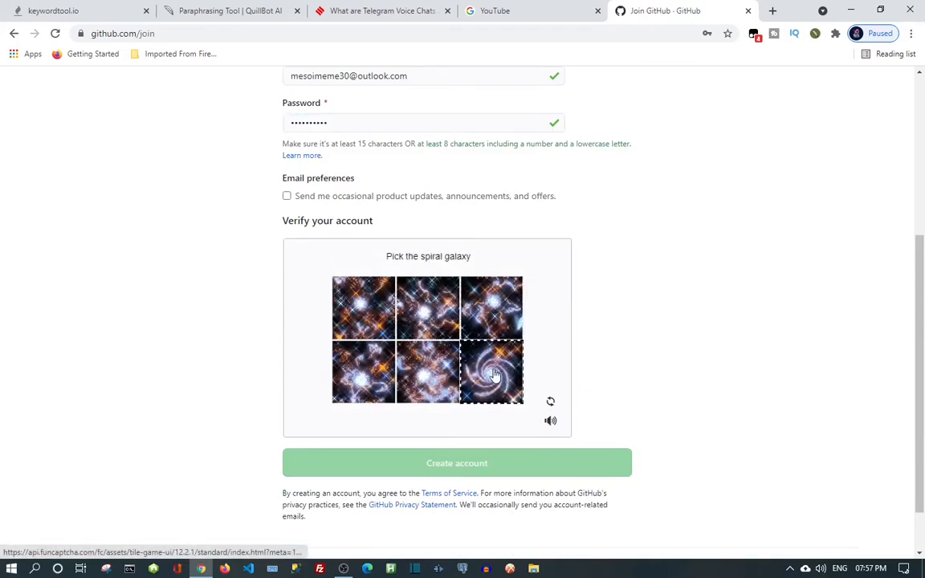
{"action": "left_click", "coordinate": [493, 374]}
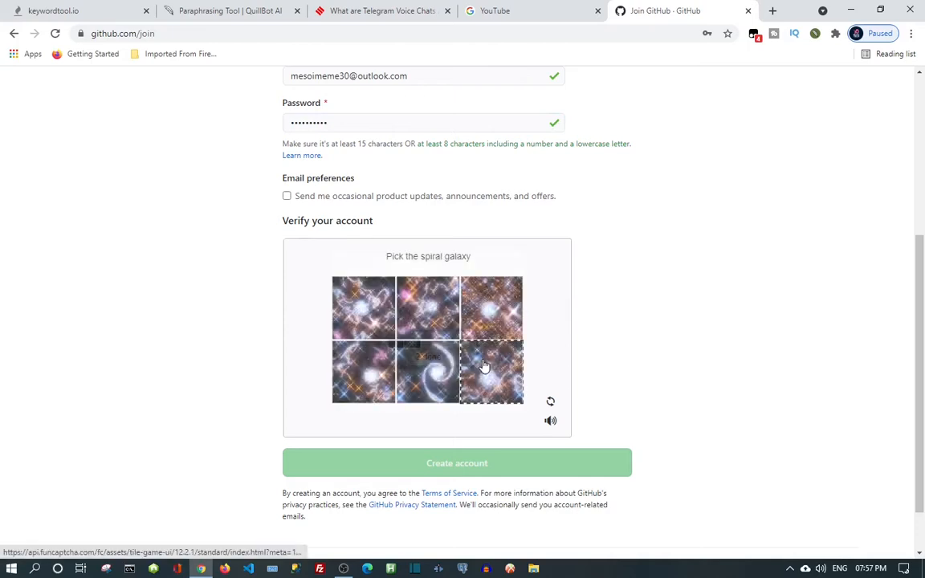
{"action": "left_click", "coordinate": [430, 373]}
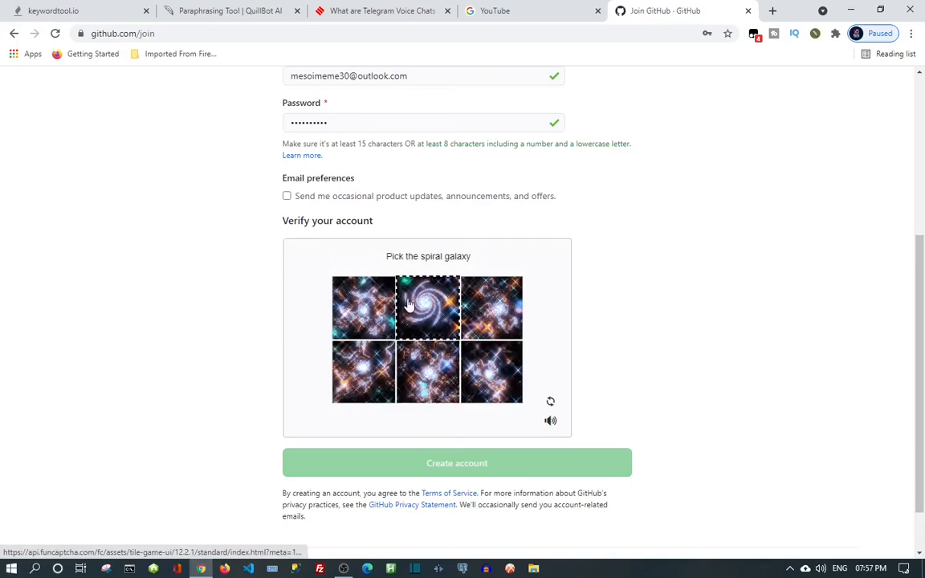
{"action": "left_click", "coordinate": [424, 302]}
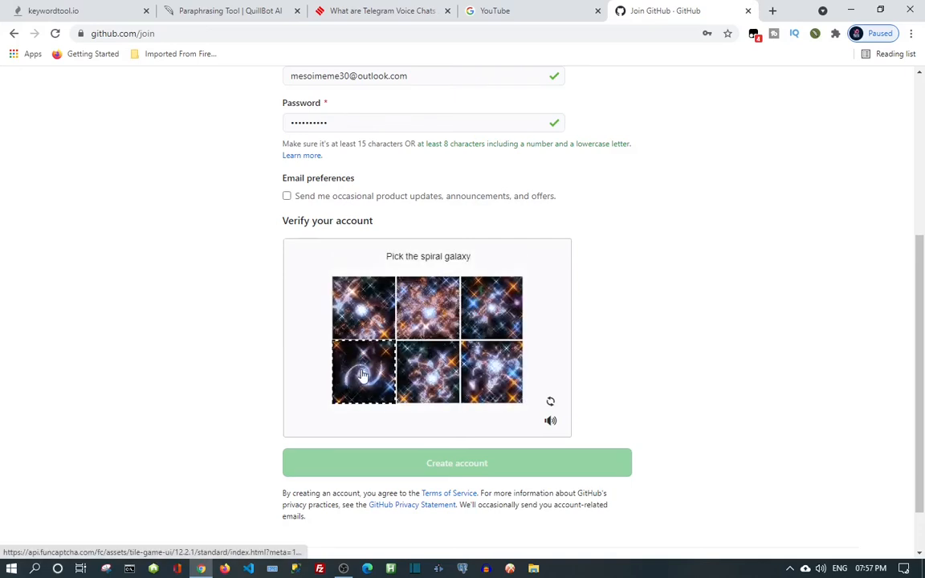
{"action": "left_click", "coordinate": [362, 375]}
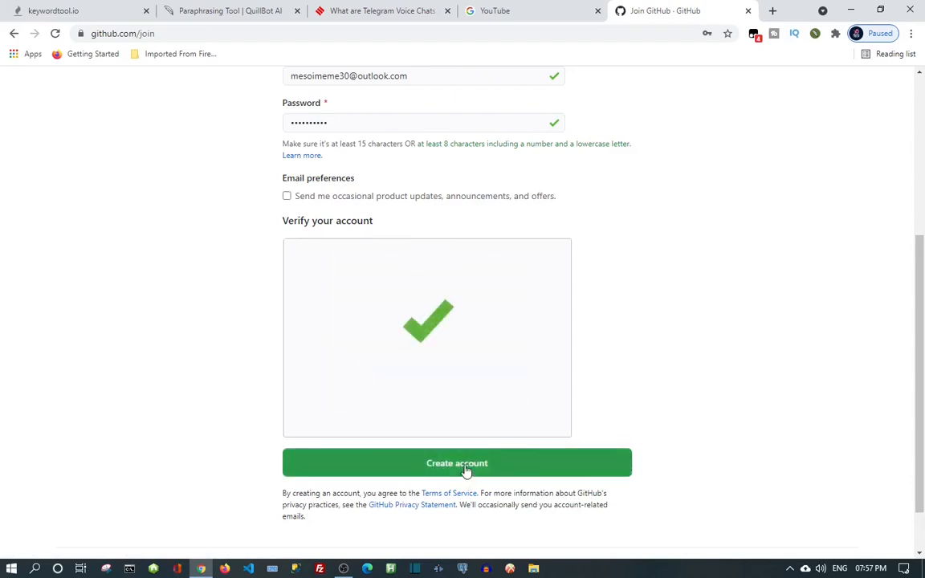
{"action": "left_click", "coordinate": [466, 470]}
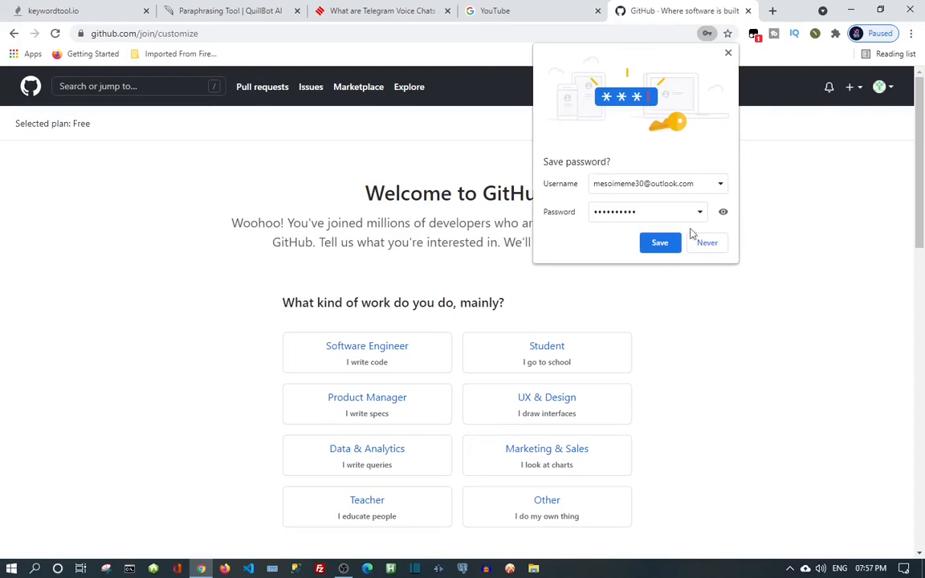
Save the password in Chrome's popup and scroll down the Welcome to GitHub page.
{"action": "left_click", "coordinate": [661, 243]}
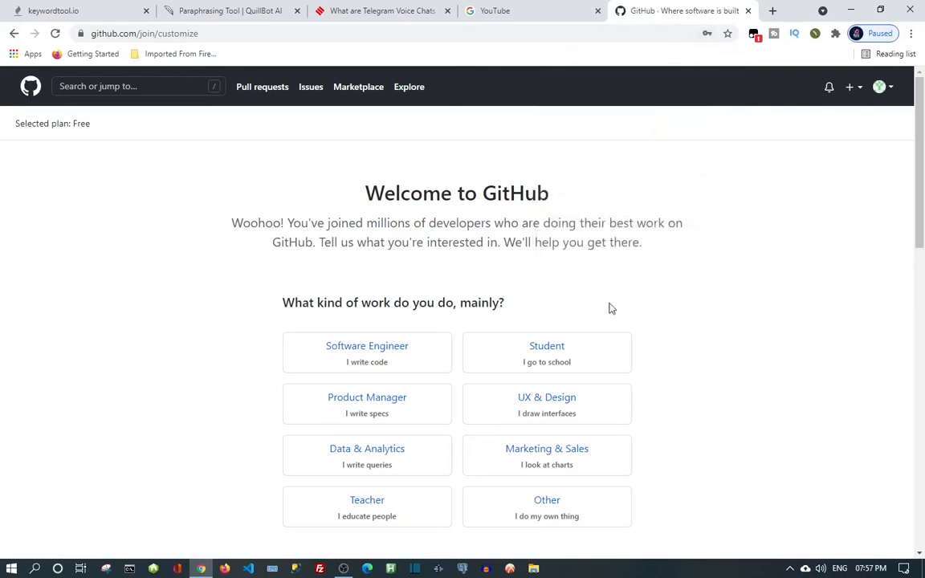
{"action": "scroll", "coordinate": [609, 309], "scroll_direction": "down", "scroll_amount": 1}
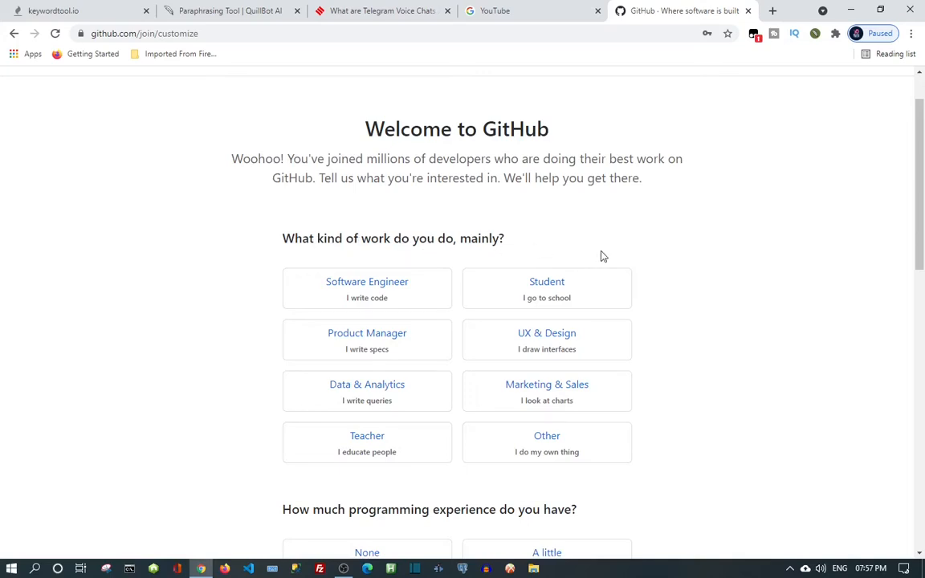
Reload the welcome page and, after trying Data & Analytics and Student, choose Software Engineer.
{"action": "scroll", "coordinate": [545, 407], "scroll_direction": "down", "scroll_amount": 1}
{"action": "left_click", "coordinate": [55, 33]}
{"action": "left_click", "coordinate": [57, 37]}
{"action": "left_click", "coordinate": [393, 289]}
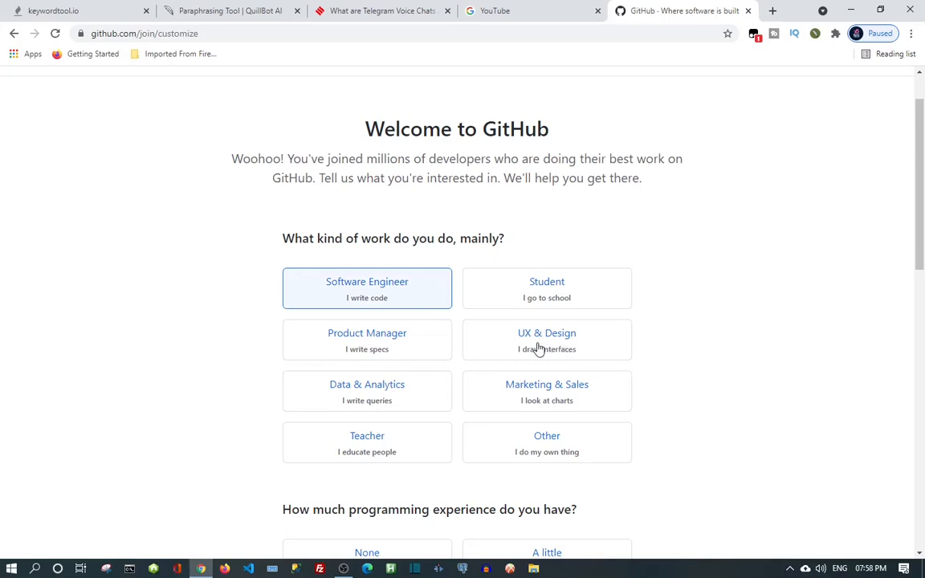
{"action": "left_click", "coordinate": [374, 392]}
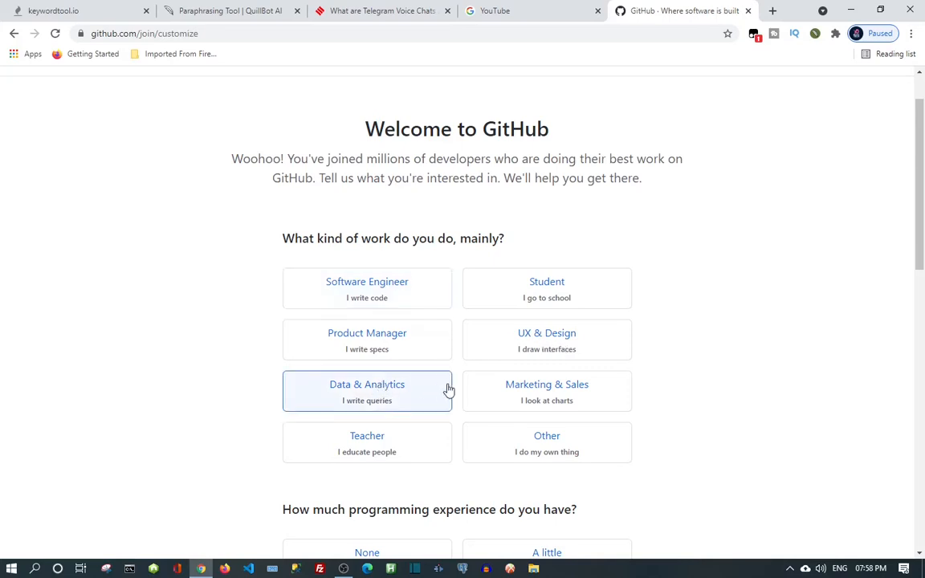
{"action": "left_click", "coordinate": [371, 289]}
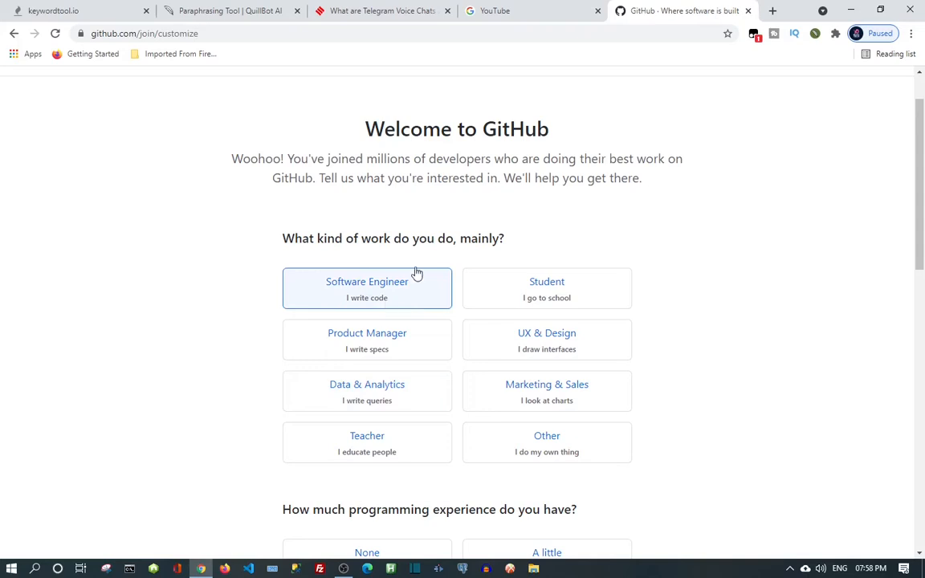
{"action": "left_click", "coordinate": [520, 299]}
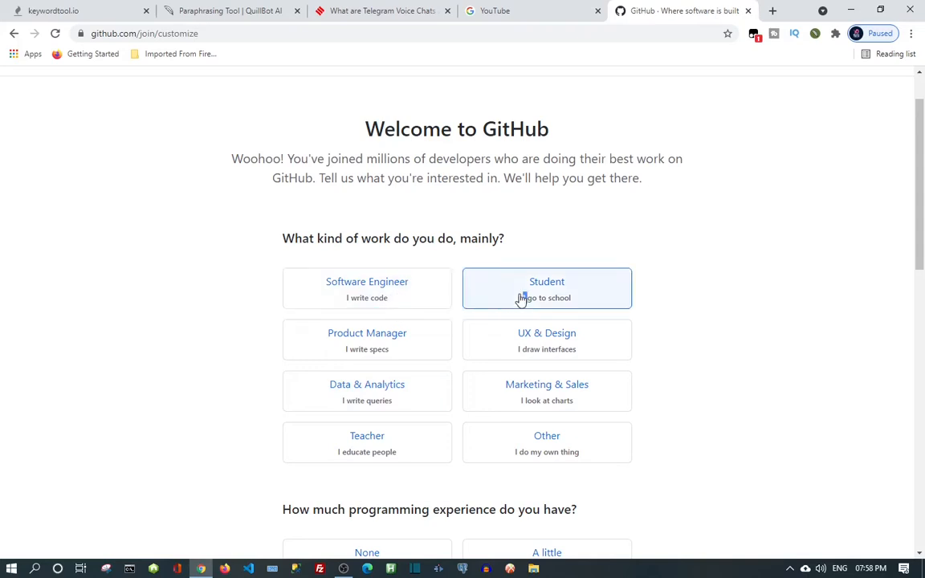
{"action": "left_click", "coordinate": [433, 294]}
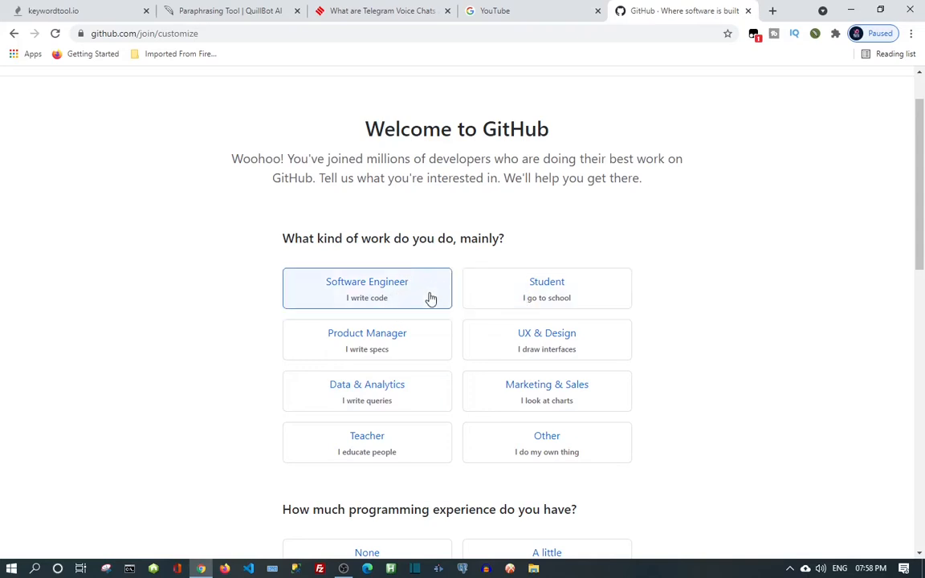
{"action": "scroll", "coordinate": [421, 320], "scroll_direction": "down", "scroll_amount": 5}
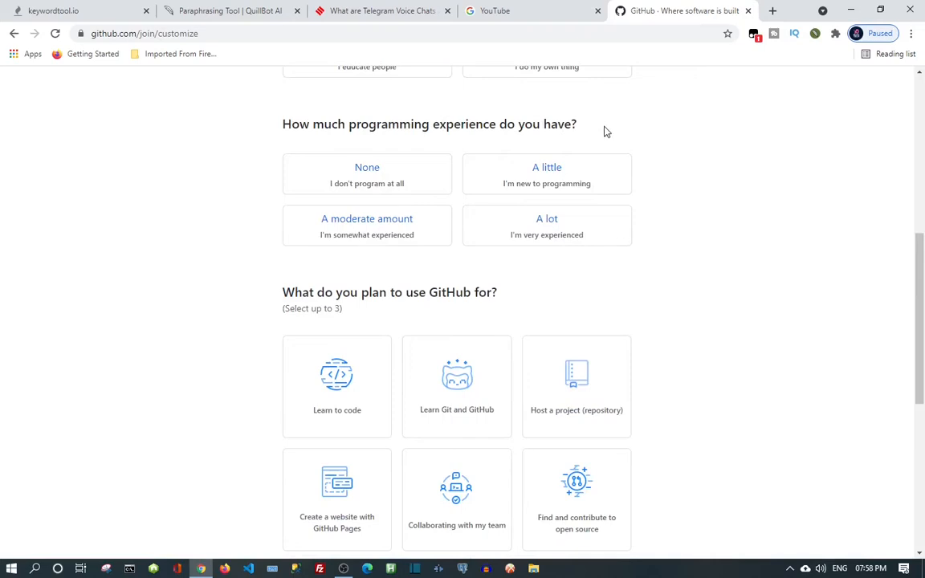
Set experience to A moderate amount and choose Learn Git and GitHub, Host a project, GitHub Pages.
{"action": "left_click", "coordinate": [381, 228]}
{"action": "scroll", "coordinate": [475, 254], "scroll_direction": "down", "scroll_amount": 2}
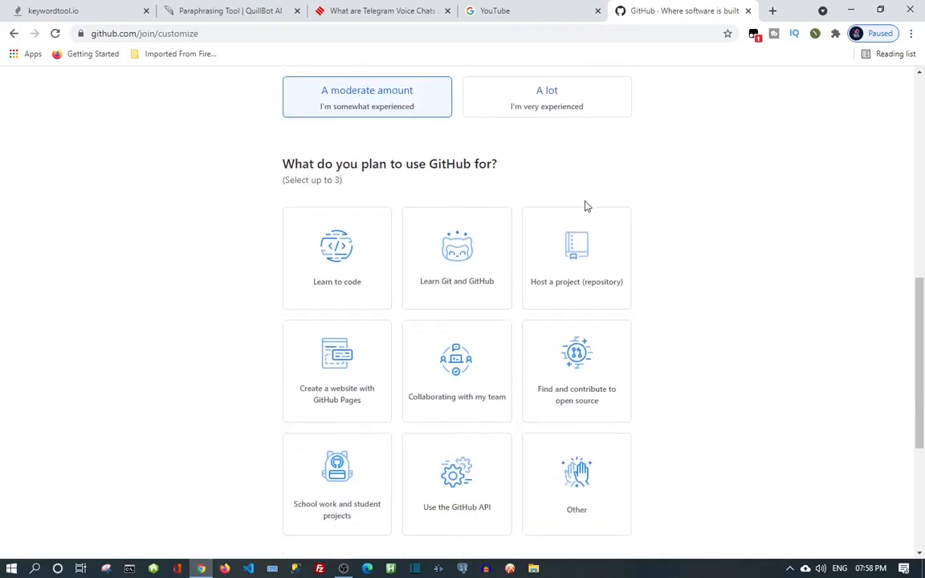
{"action": "scroll", "coordinate": [585, 204], "scroll_direction": "down", "scroll_amount": 2}
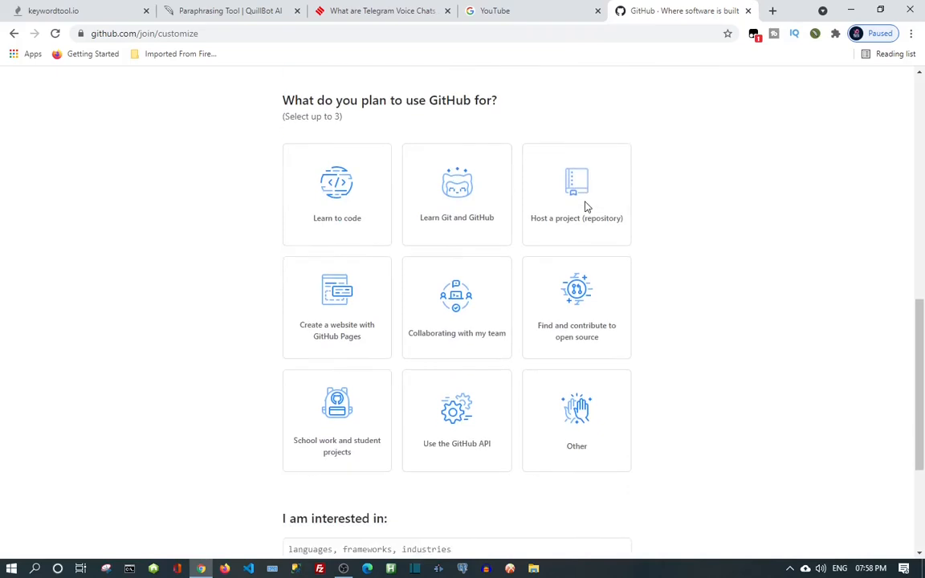
{"action": "left_click", "coordinate": [470, 158]}
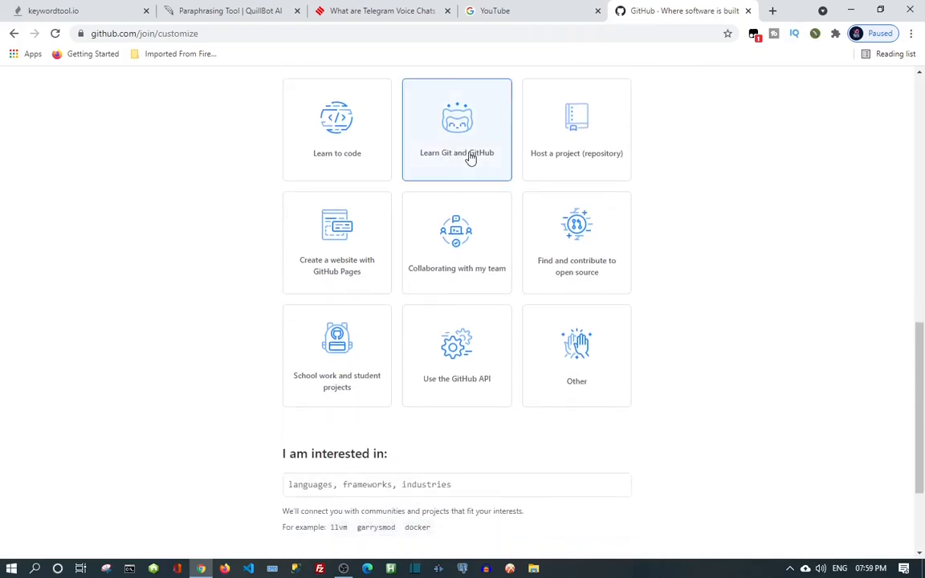
{"action": "left_click", "coordinate": [563, 161]}
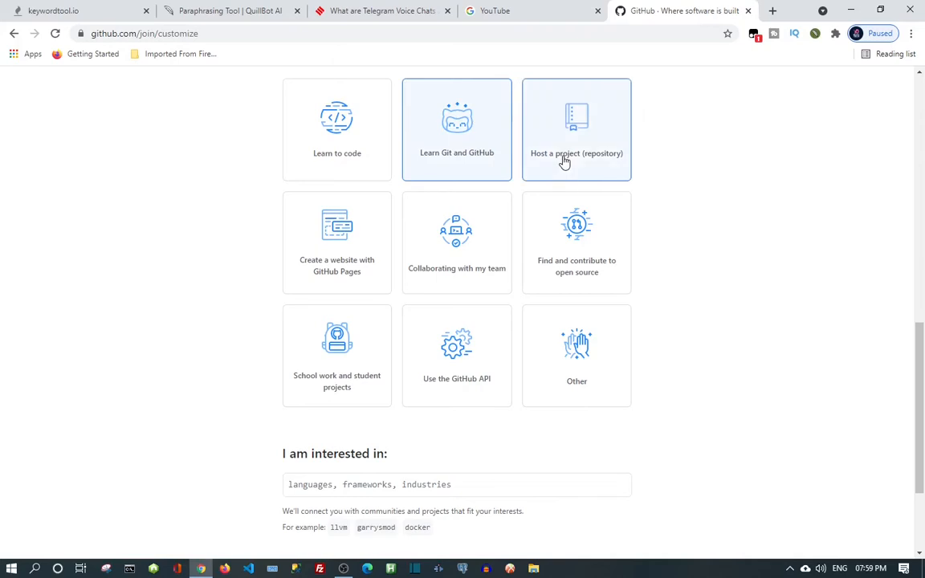
{"action": "left_click", "coordinate": [323, 271]}
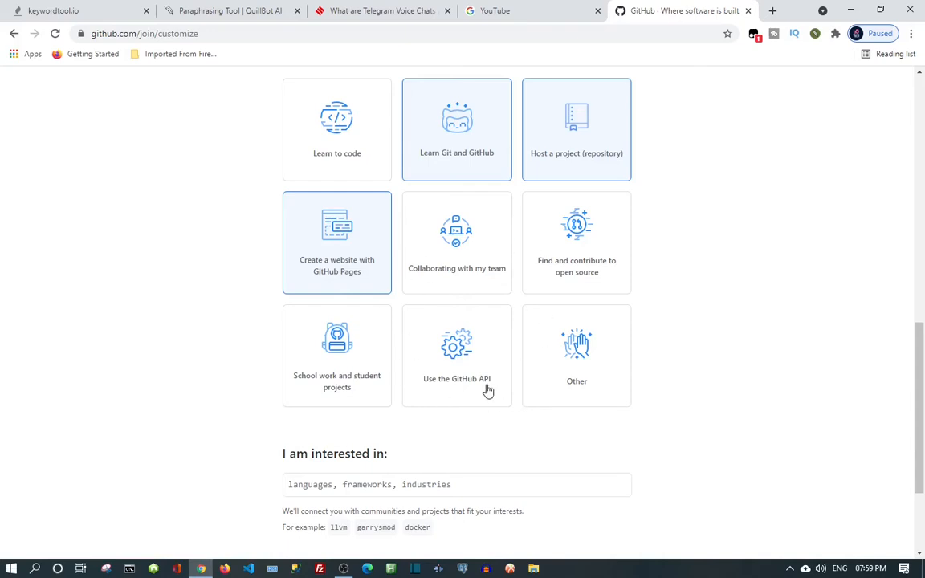
Add python as an interest and submit the questionnaire.
{"action": "scroll", "coordinate": [463, 314], "scroll_direction": "up", "scroll_amount": 1}
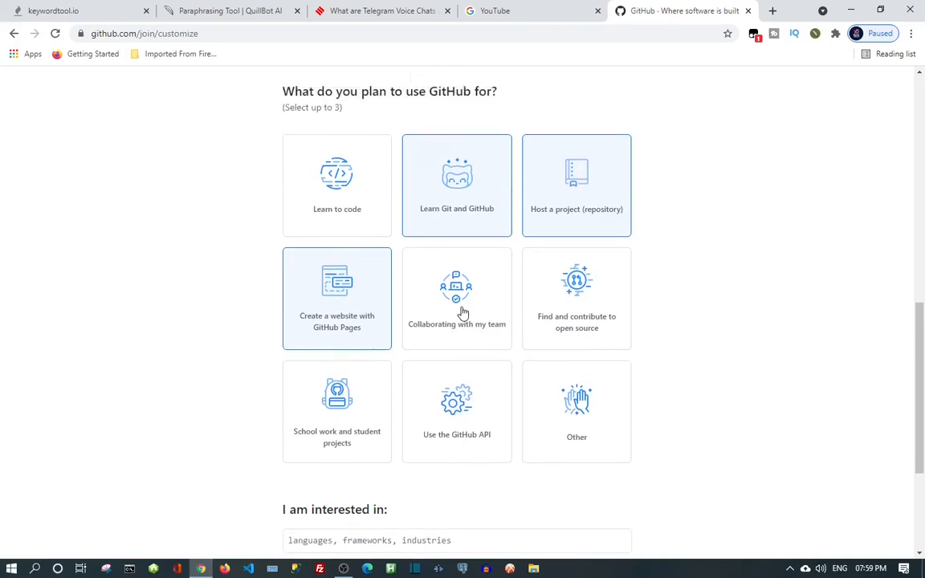
{"action": "scroll", "coordinate": [463, 314], "scroll_direction": "up", "scroll_amount": 1}
{"action": "scroll", "coordinate": [463, 314], "scroll_direction": "down", "scroll_amount": 3}
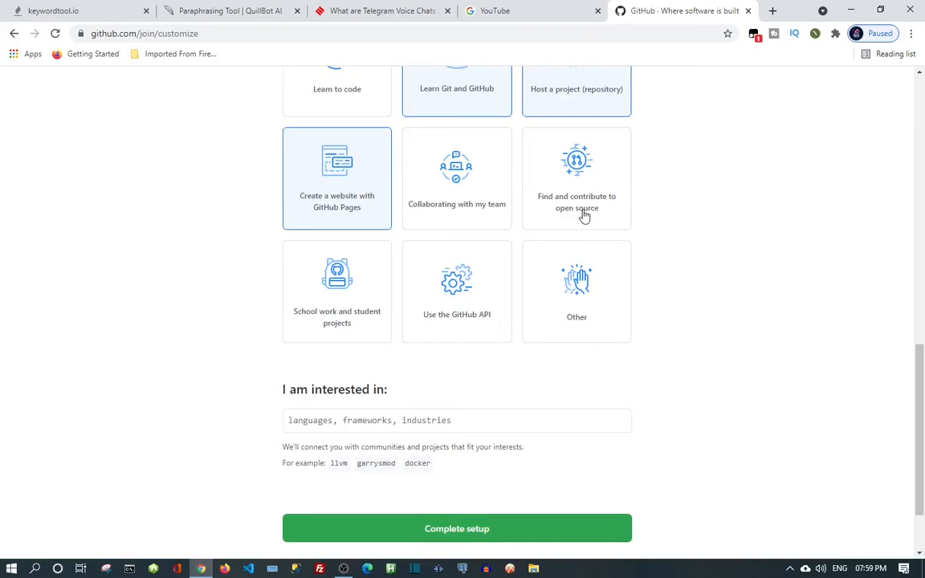
{"action": "scroll", "coordinate": [456, 408], "scroll_direction": "down", "scroll_amount": 1}
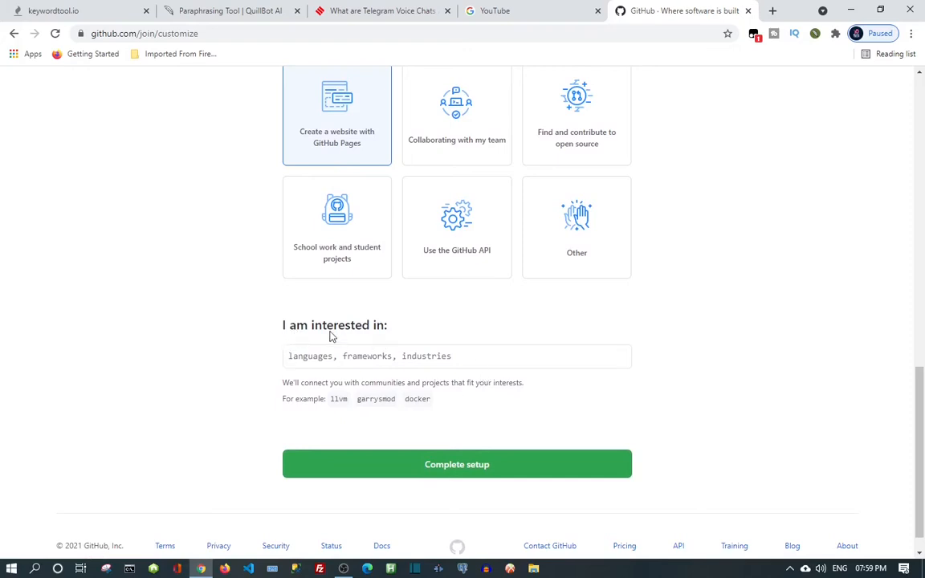
{"action": "left_click", "coordinate": [345, 360]}
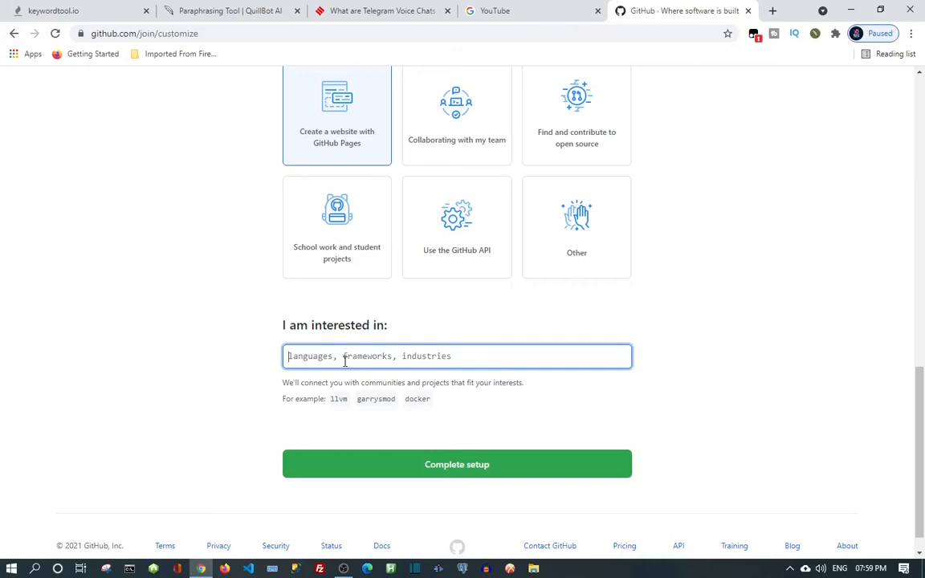
{"action": "type", "text": "py"}
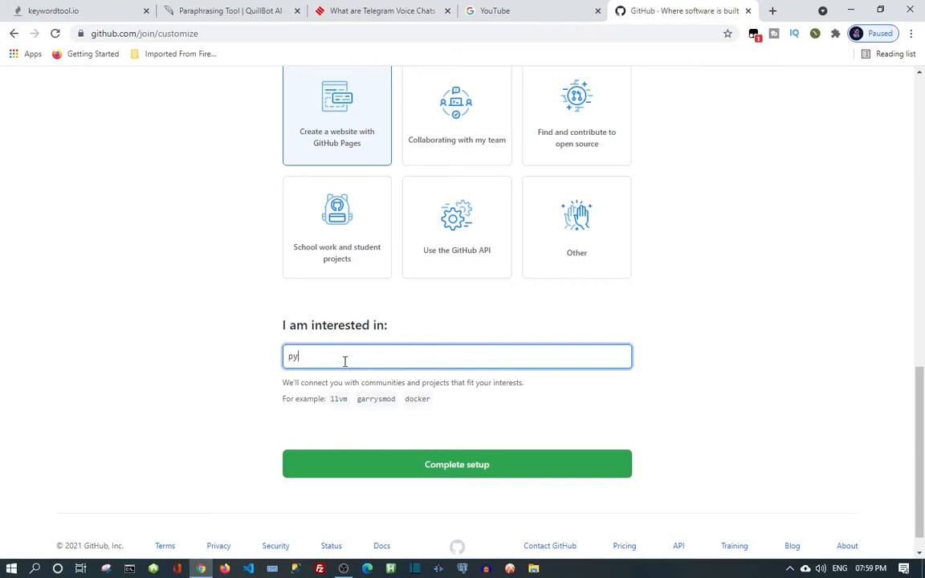
{"action": "type", "text": "th"}
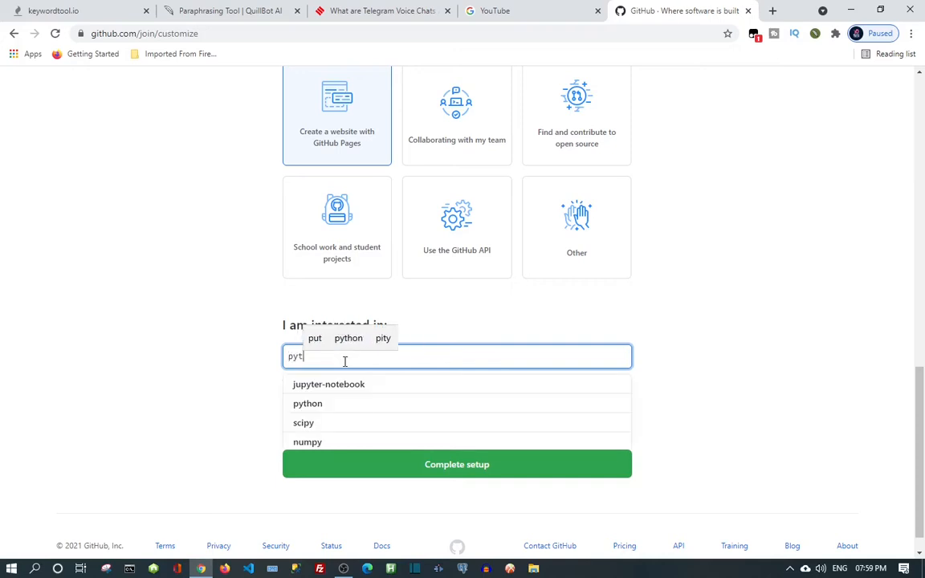
{"action": "left_click", "coordinate": [335, 339]}
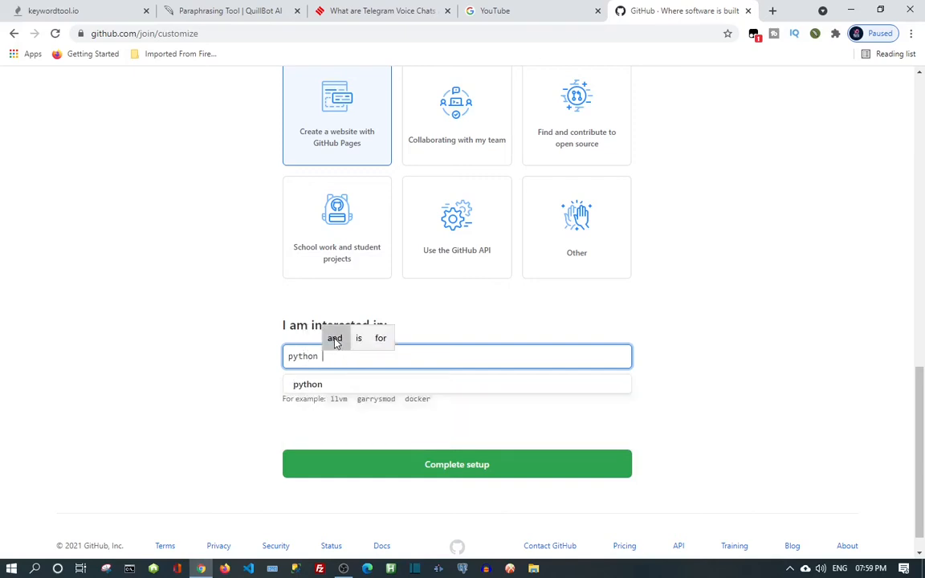
{"action": "key", "text": "Return"}
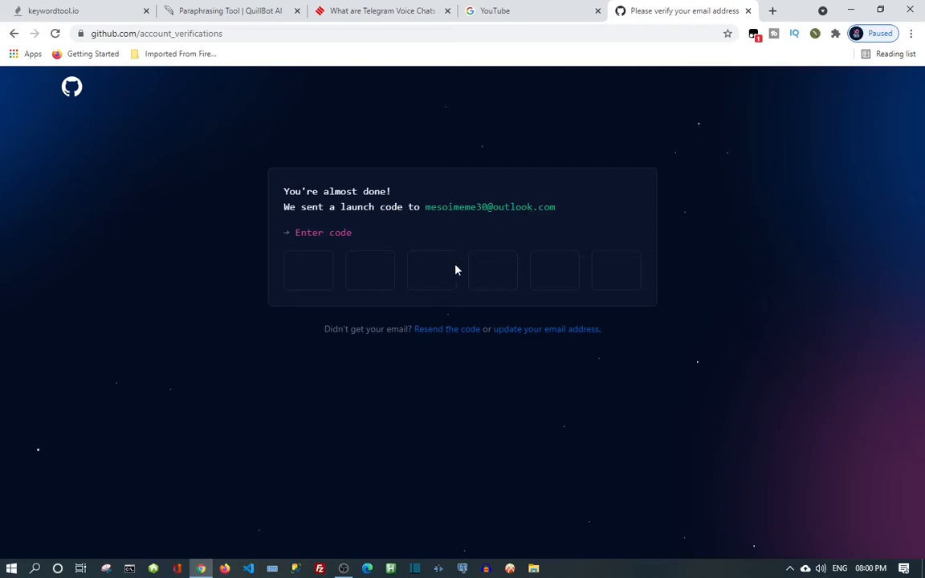
Open the Windows Start menu to find the GitHub launch code notification.
{"action": "left_click", "coordinate": [12, 569]}
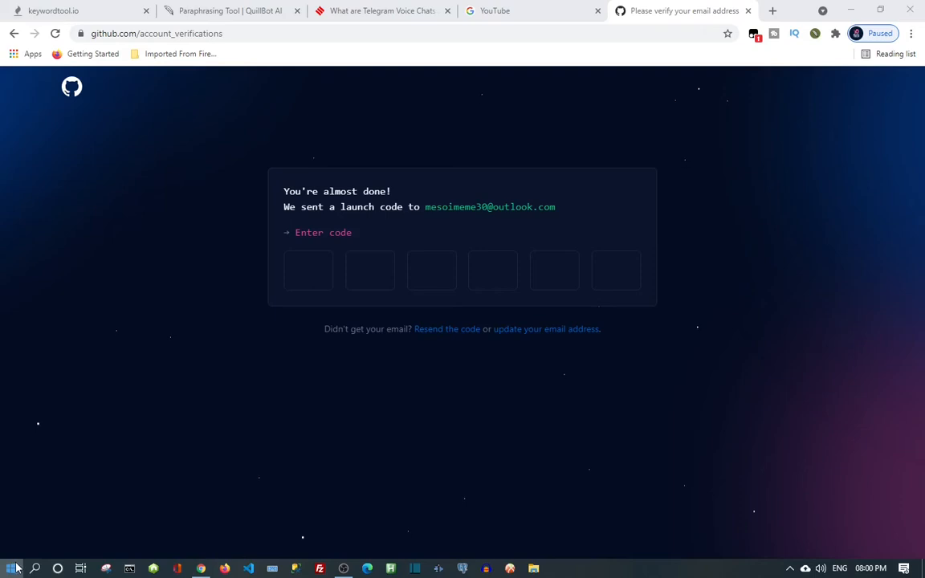
{"action": "left_click", "coordinate": [16, 570]}
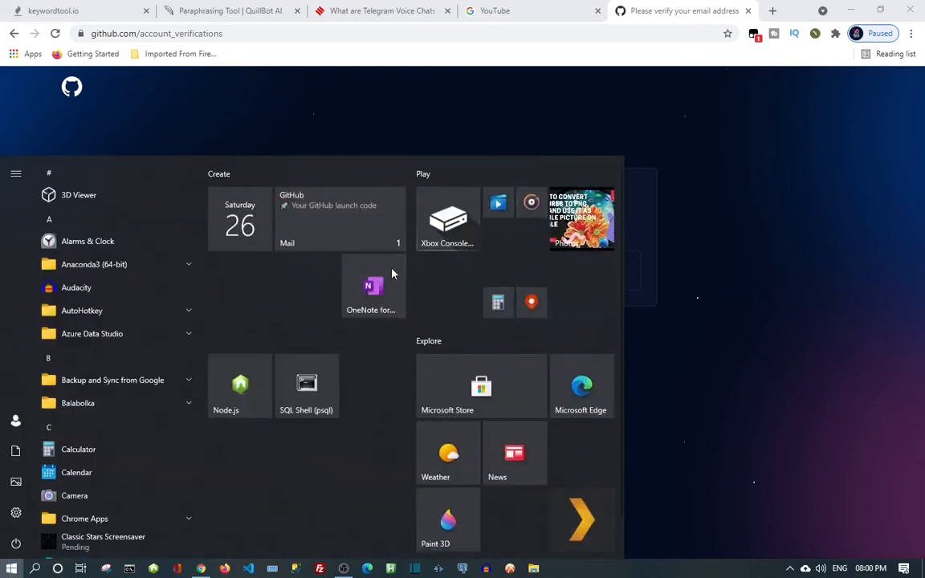
In Windows Mail's Outlook inbox, open the GitHub launch code e-mail, copy the code, return to Chrome.
{"action": "left_click", "coordinate": [354, 224]}
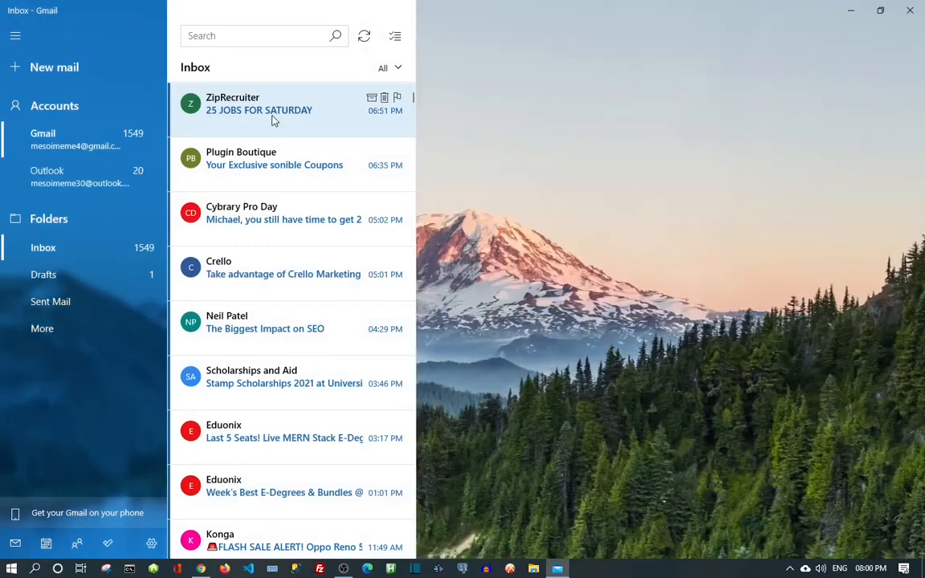
{"action": "left_click", "coordinate": [17, 178]}
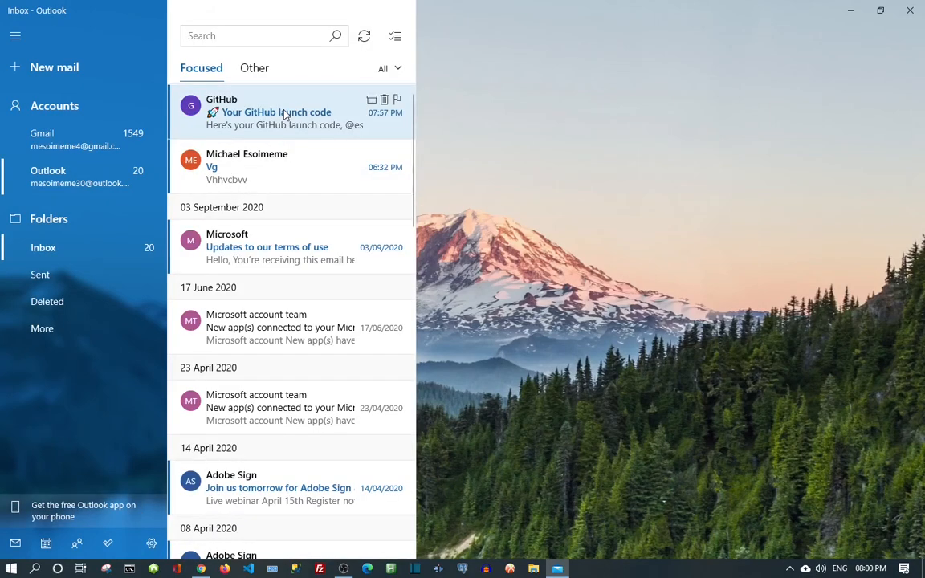
{"action": "left_click", "coordinate": [275, 118]}
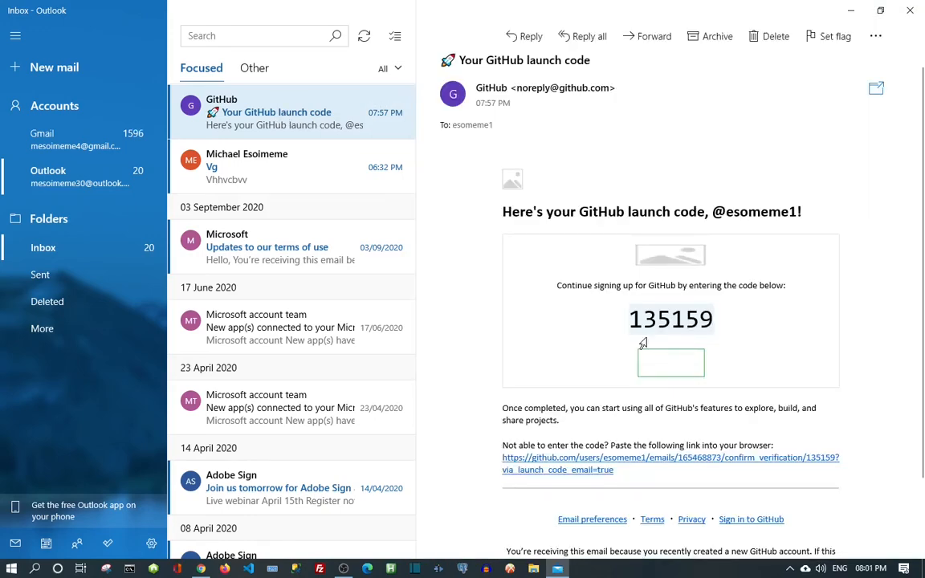
{"action": "double_click", "coordinate": [671, 319]}
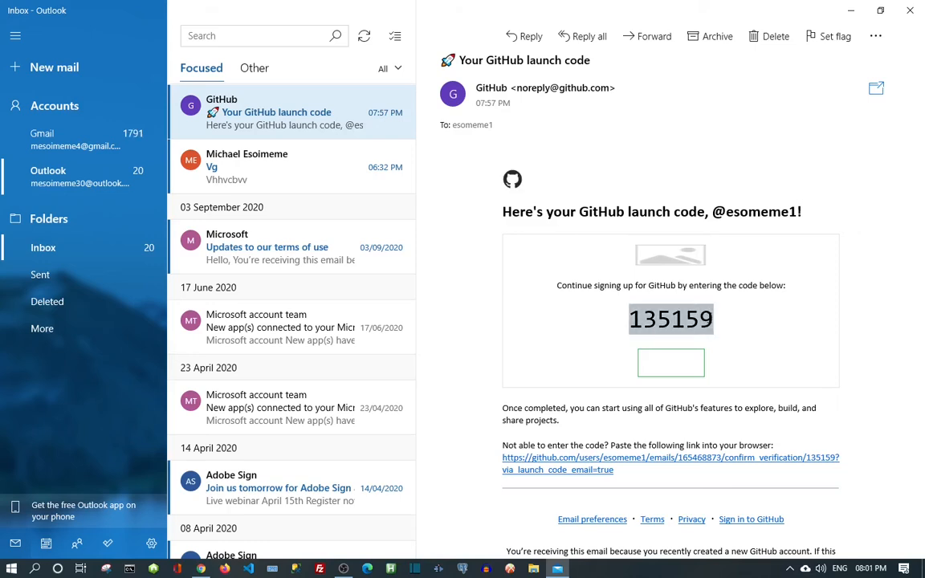
{"action": "key", "text": "alt+Tab"}
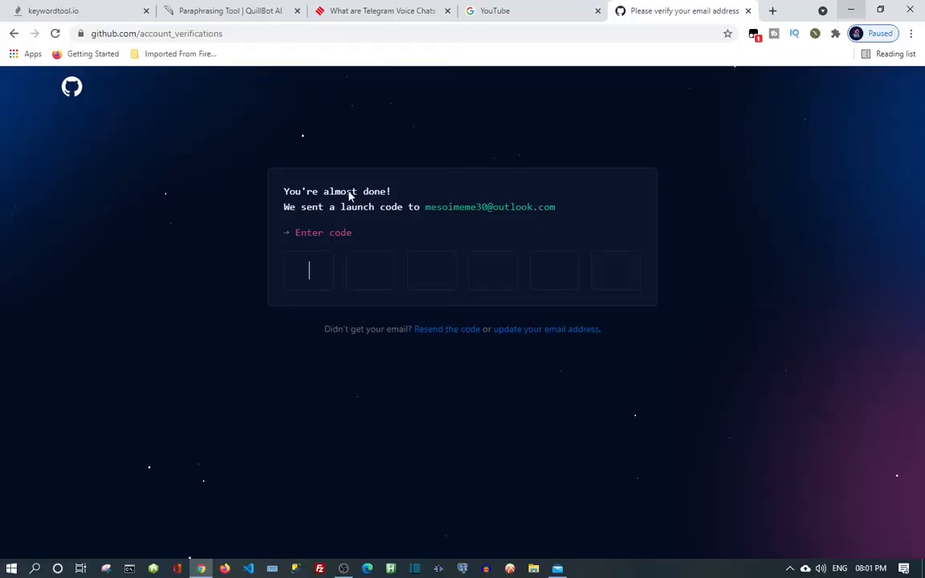
Paste the launch code into the first code box to verify the e-mail address.
{"action": "right_click", "coordinate": [310, 269]}
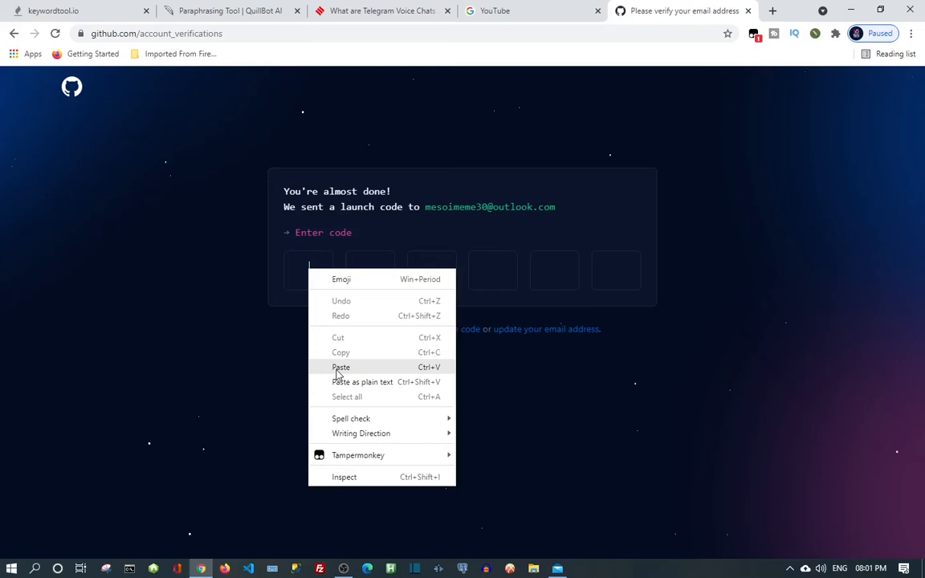
{"action": "left_click", "coordinate": [341, 368]}
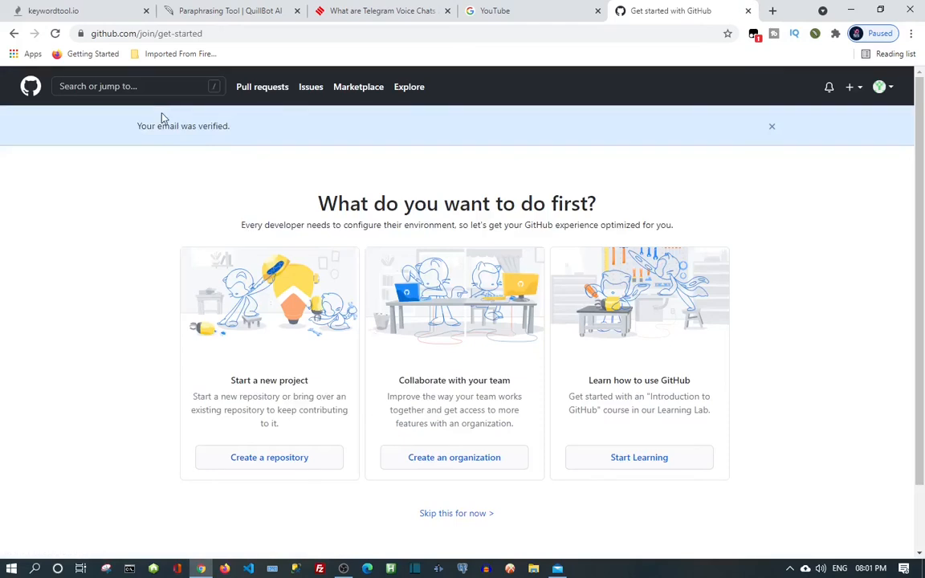
From the 'What do you want to do first?' page, choose 'Create a repository'.
{"action": "scroll", "coordinate": [552, 294], "scroll_direction": "down", "scroll_amount": 1}
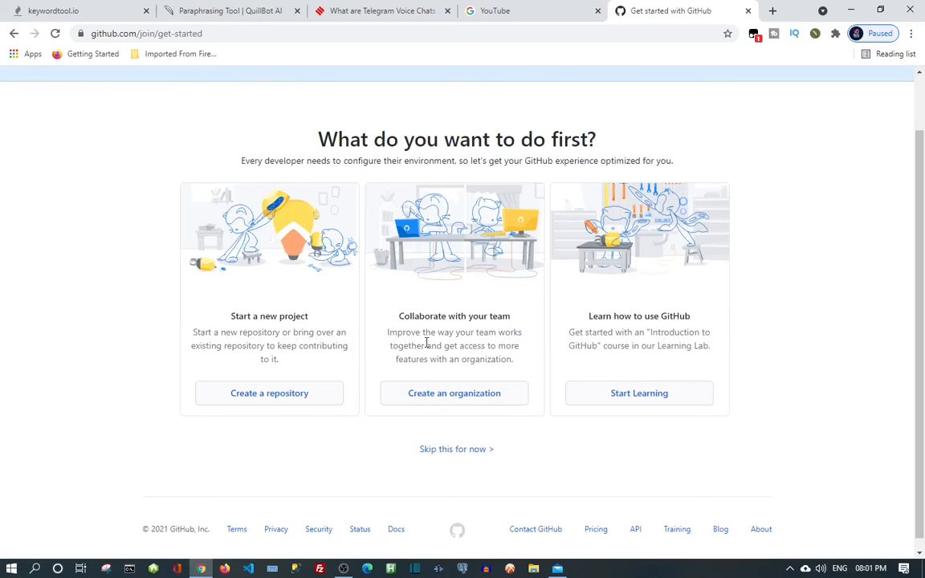
{"action": "scroll", "coordinate": [426, 342], "scroll_direction": "up", "scroll_amount": 1}
{"action": "scroll", "coordinate": [425, 341], "scroll_direction": "down", "scroll_amount": 1}
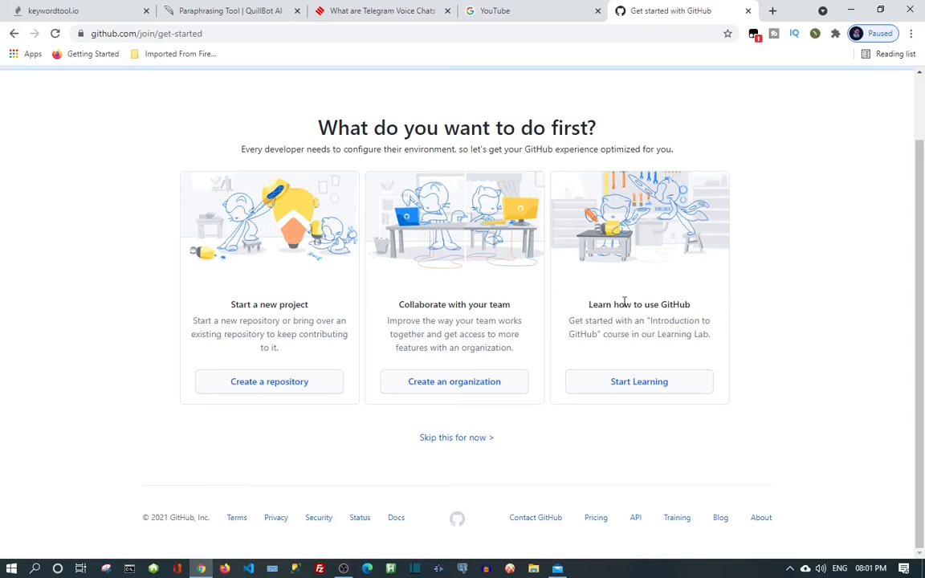
{"action": "left_click", "coordinate": [274, 388]}
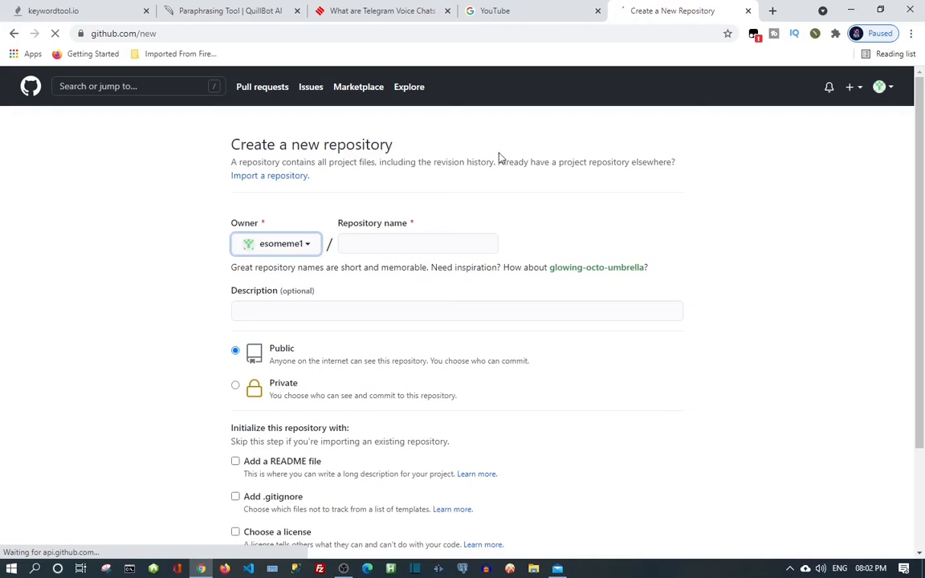
Name the new repository 'main', replacing the mistyped 'my'.
{"action": "left_click", "coordinate": [359, 240]}
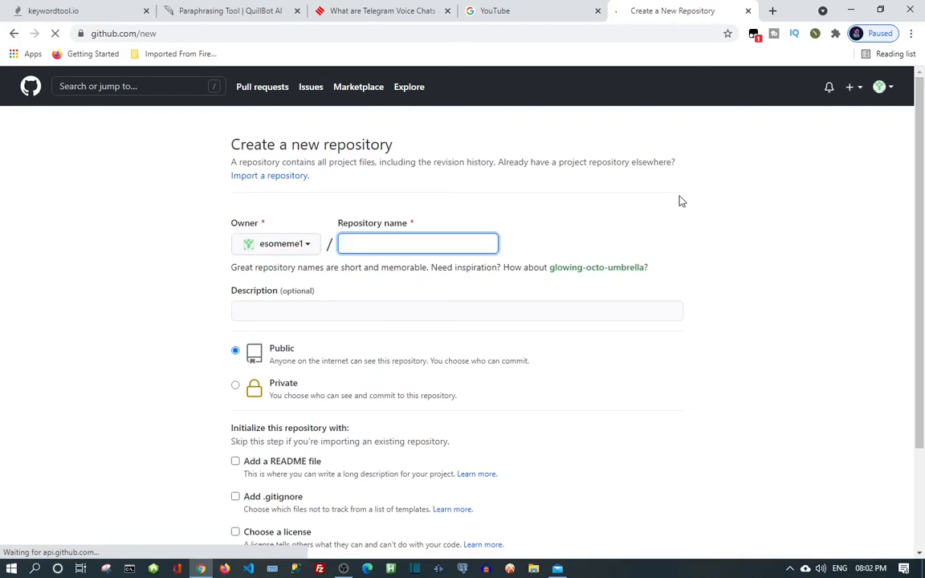
{"action": "type", "text": "my"}
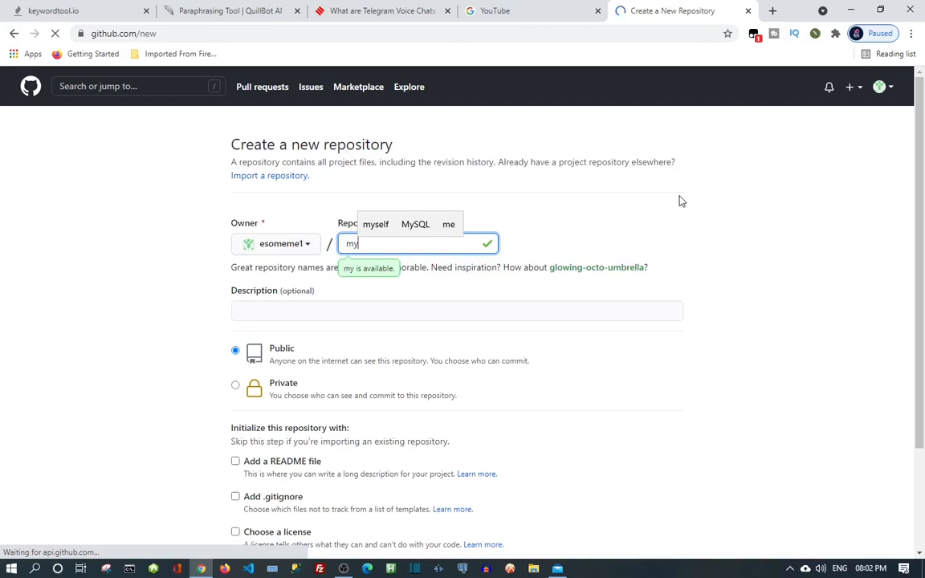
{"action": "key", "text": "BackSpace"}
{"action": "key", "text": "BackSpace"}
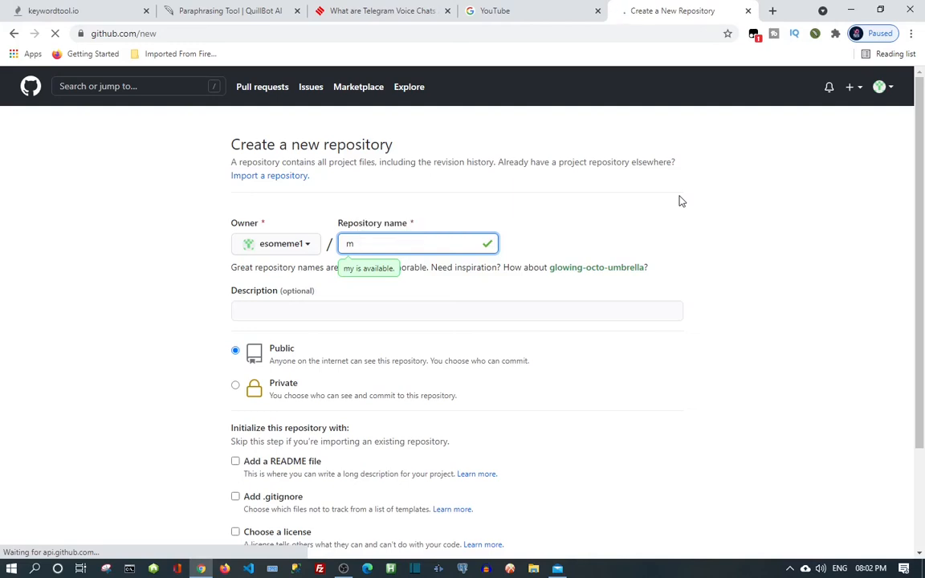
{"action": "type", "text": "mai"}
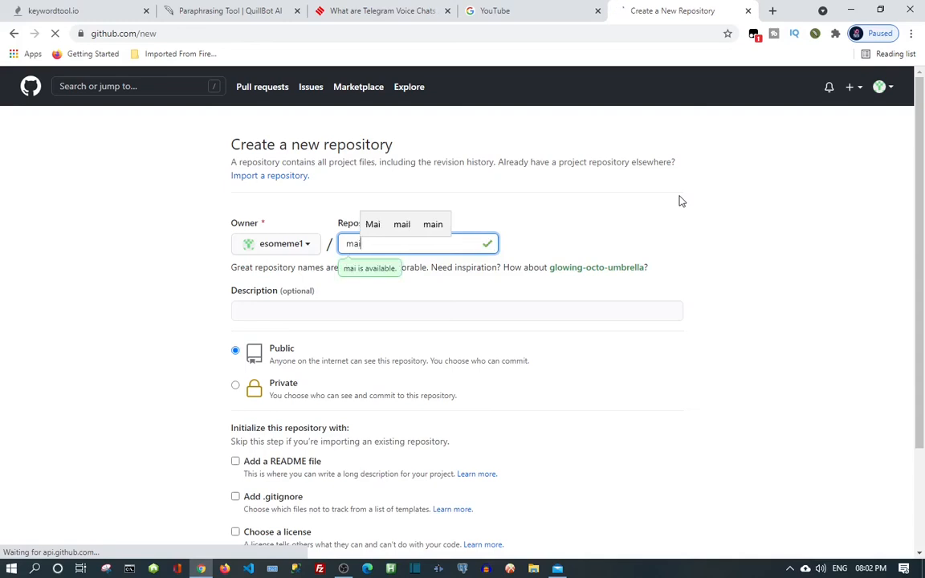
{"action": "type", "text": "n"}
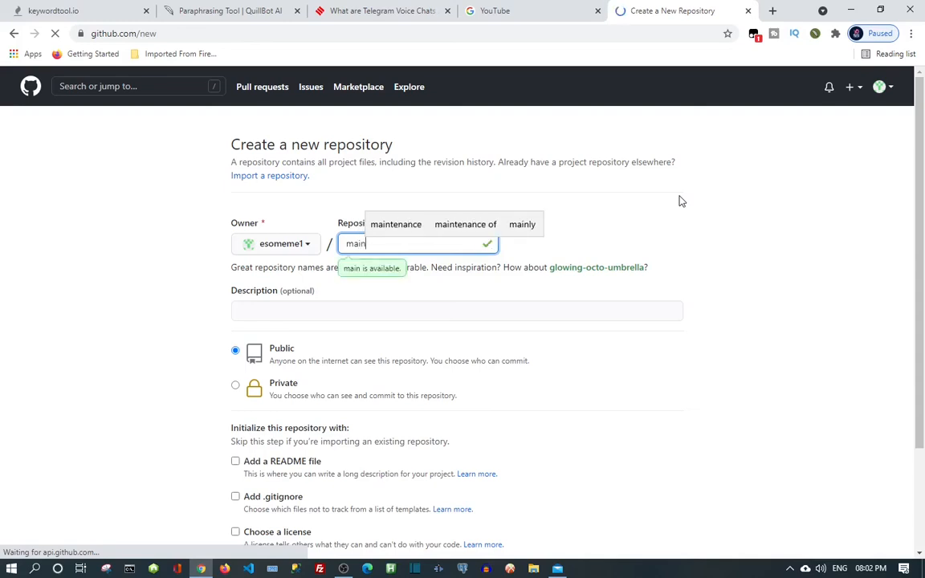
Add the description 'this is for my project' to the repository form.
{"action": "left_click", "coordinate": [305, 309]}
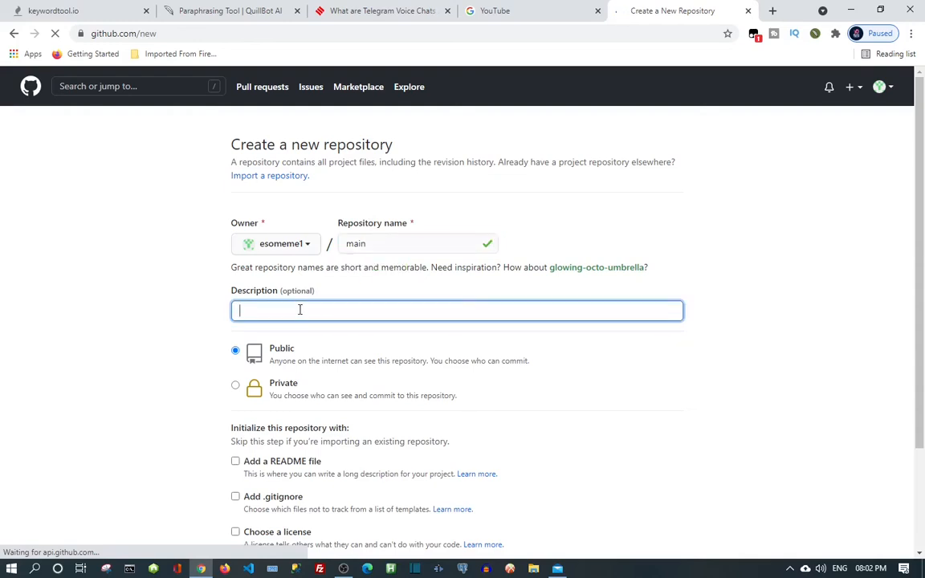
{"action": "type", "text": "this"}
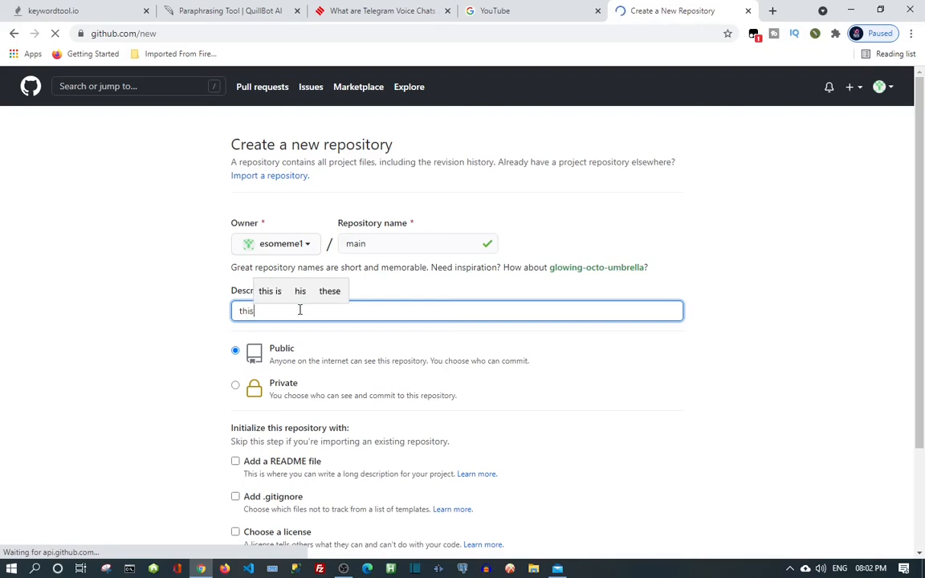
{"action": "type", "text": " is "}
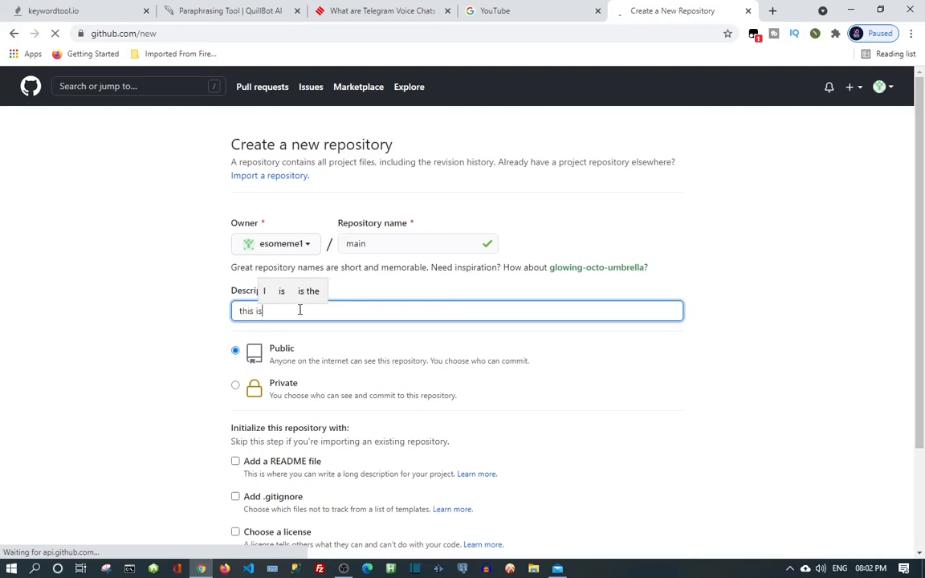
{"action": "type", "text": "fo"}
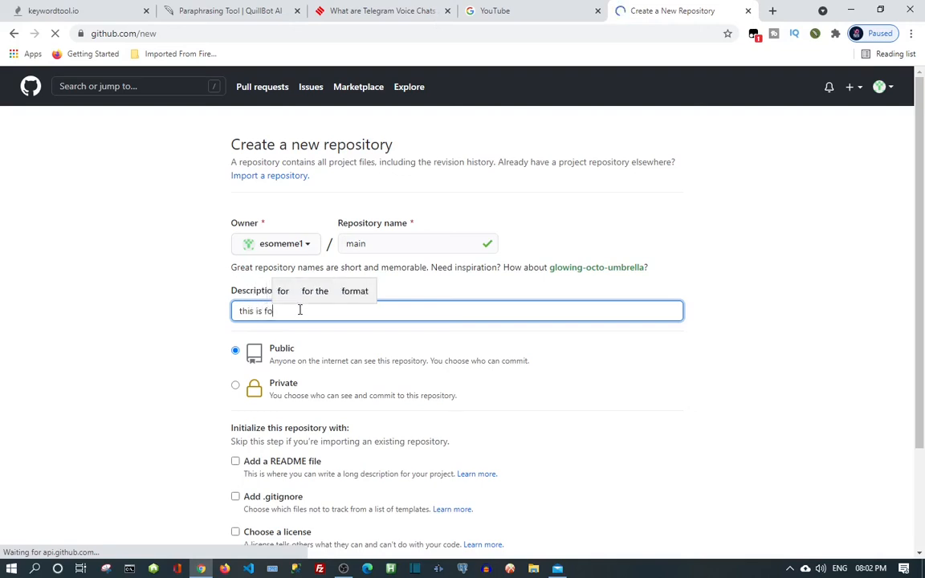
{"action": "type", "text": "r m"}
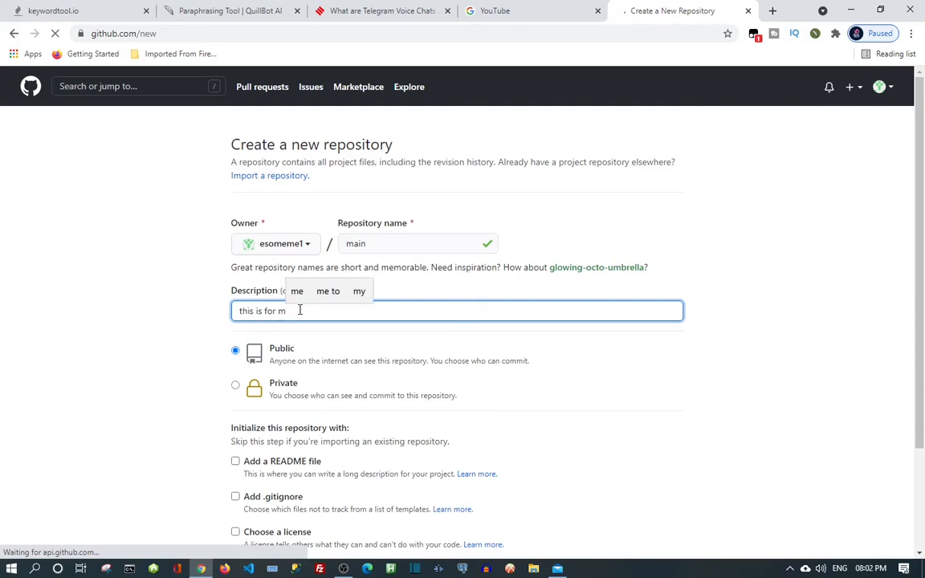
{"action": "type", "text": "y "}
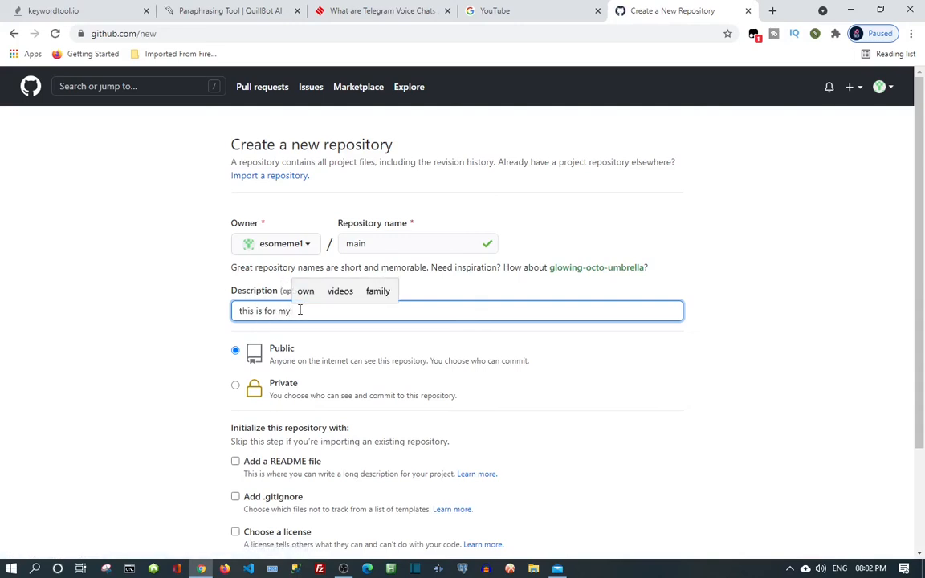
{"action": "type", "text": "pr"}
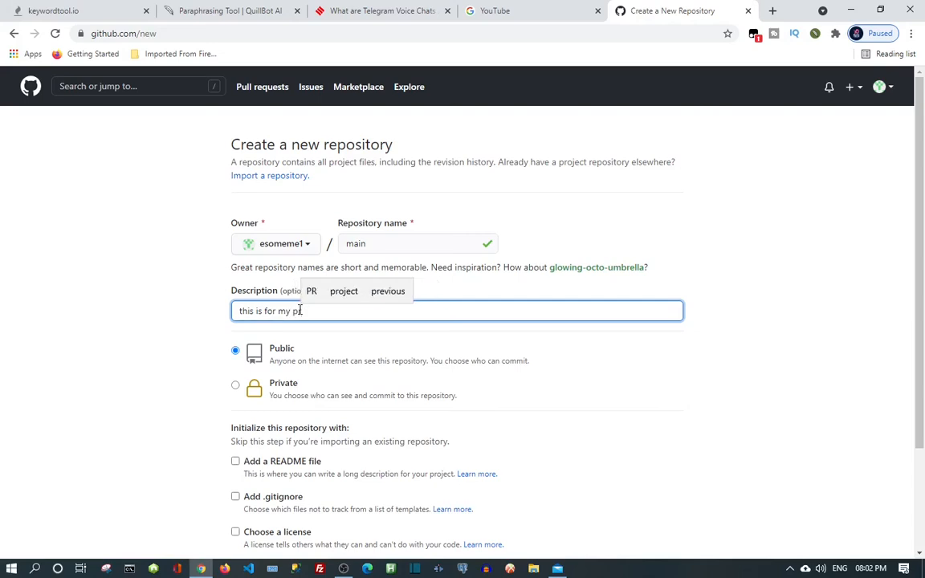
{"action": "type", "text": "o"}
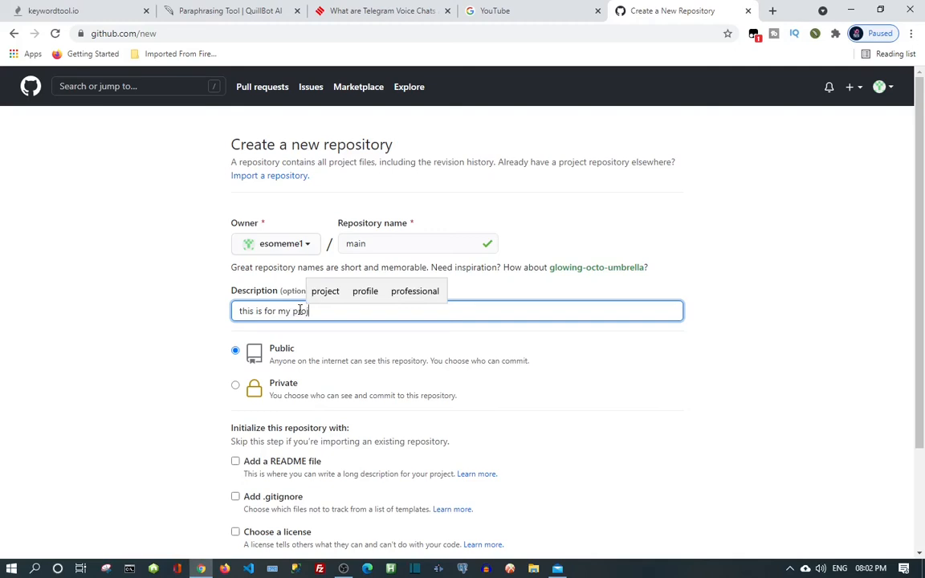
{"action": "type", "text": "ct"}
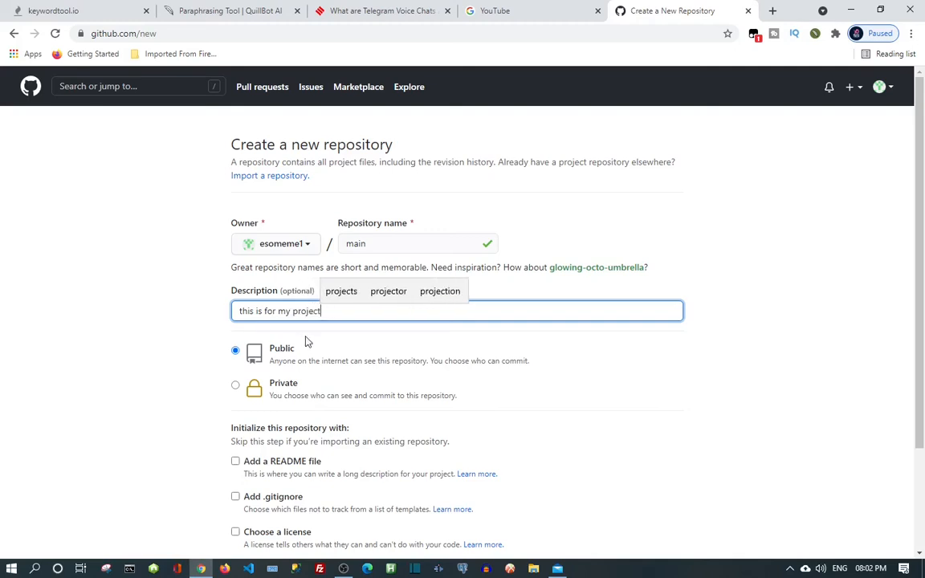
{"action": "scroll", "coordinate": [306, 341], "scroll_direction": "down", "scroll_amount": 1}
{"action": "scroll", "coordinate": [306, 341], "scroll_direction": "down", "scroll_amount": 2}
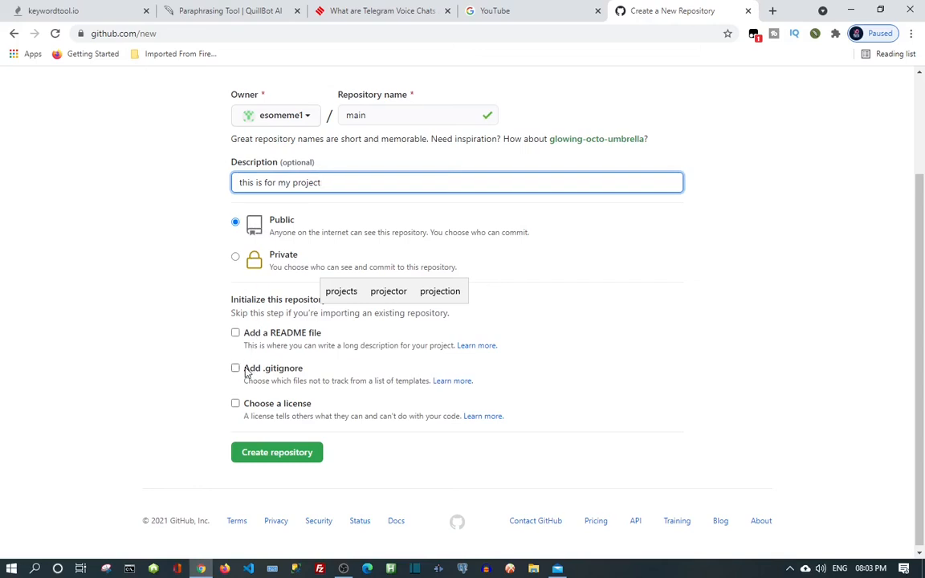
{"action": "scroll", "coordinate": [247, 372], "scroll_direction": "down", "scroll_amount": 1}
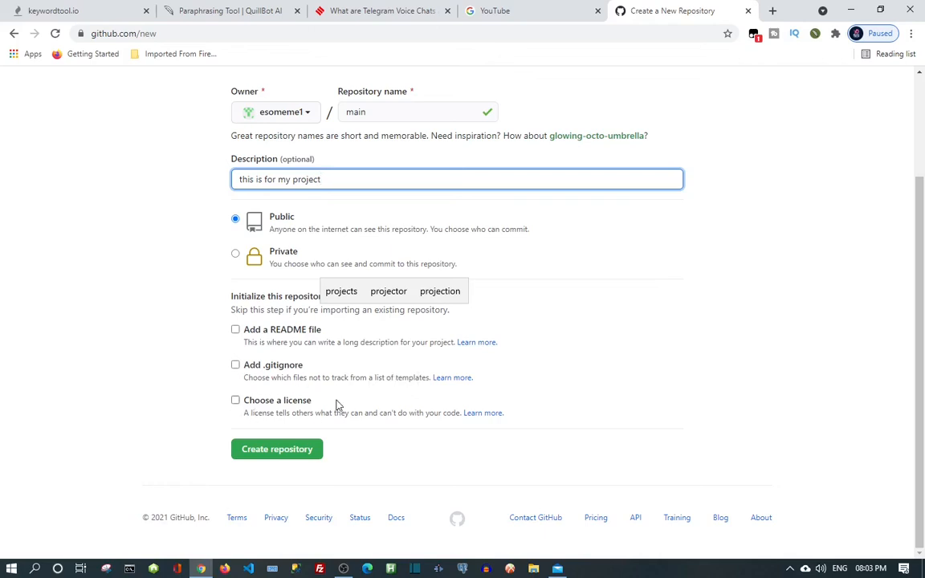
Leave .gitignore and license unselected and create the public repository 'main'.
{"action": "left_click", "coordinate": [236, 364]}
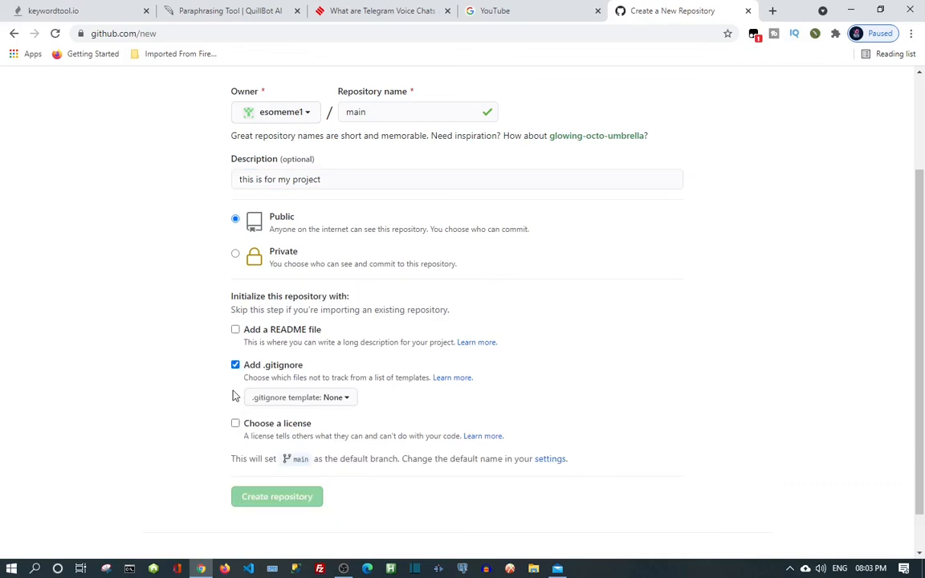
{"action": "left_click", "coordinate": [235, 424]}
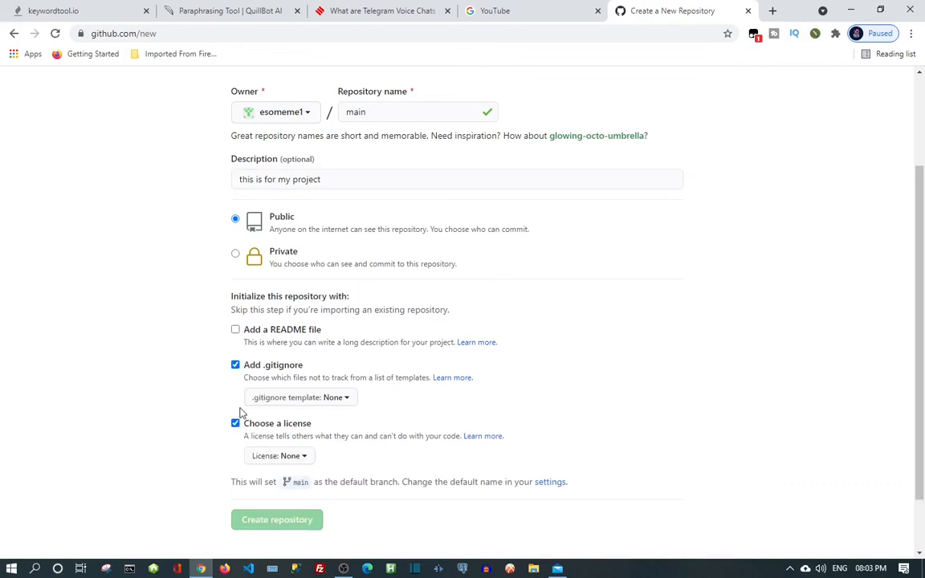
{"action": "left_click", "coordinate": [235, 423]}
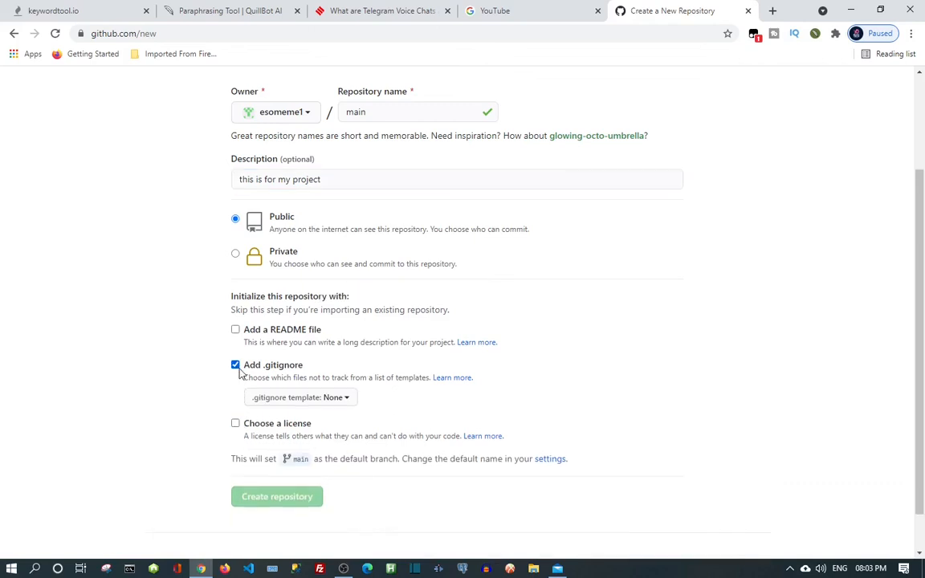
{"action": "left_click", "coordinate": [237, 367]}
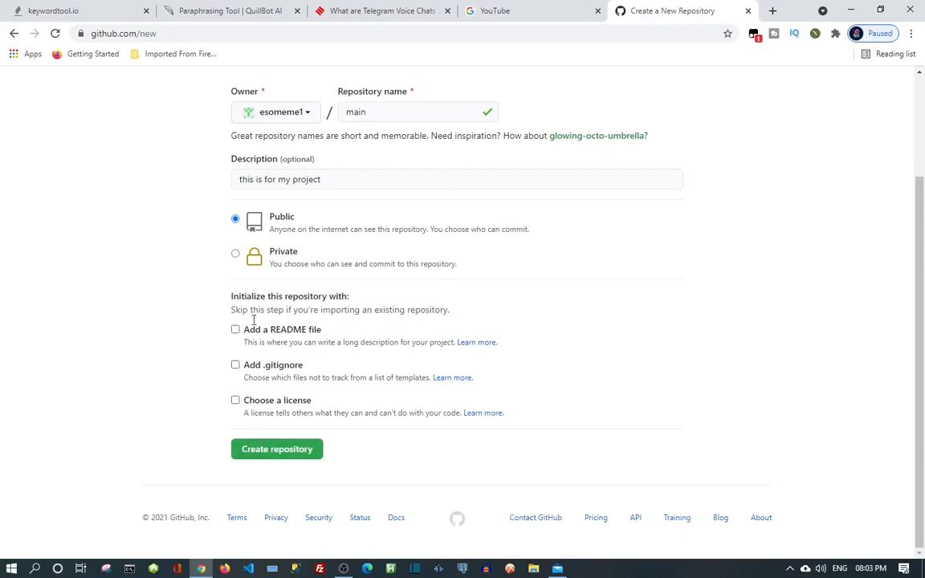
{"action": "left_click", "coordinate": [298, 454]}
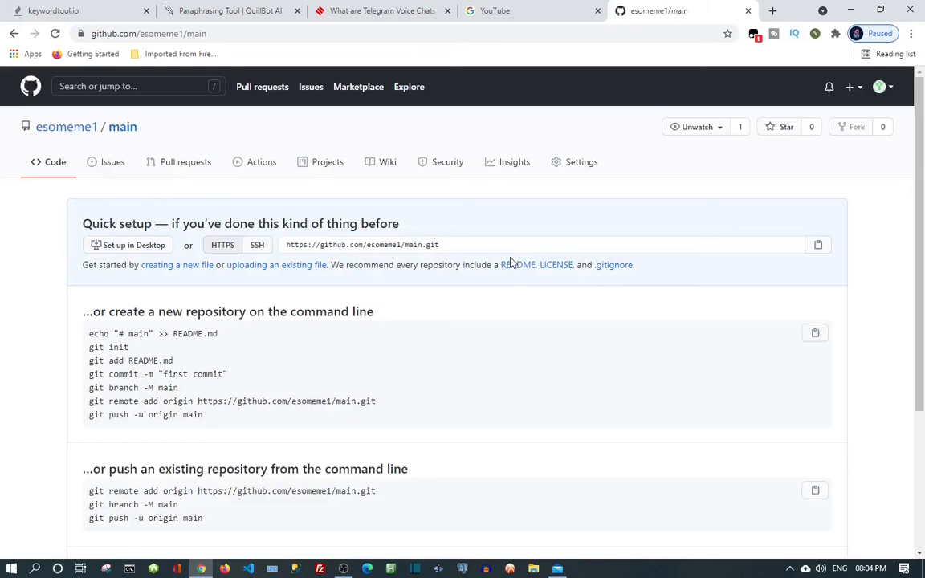
Review the empty repository's Quick setup instructions, then open the account menu.
{"action": "scroll", "coordinate": [374, 311], "scroll_direction": "down", "scroll_amount": 3}
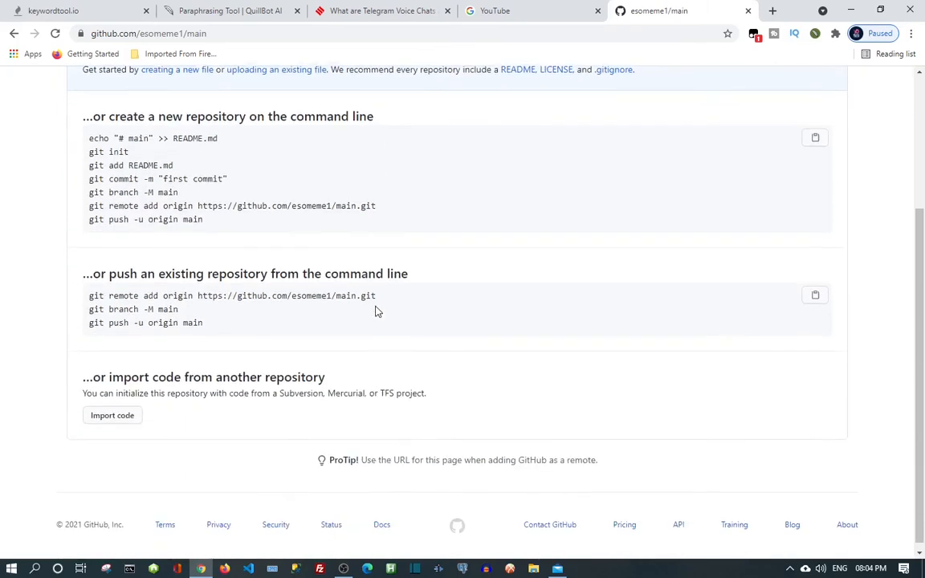
{"action": "scroll", "coordinate": [376, 312], "scroll_direction": "up", "scroll_amount": 3}
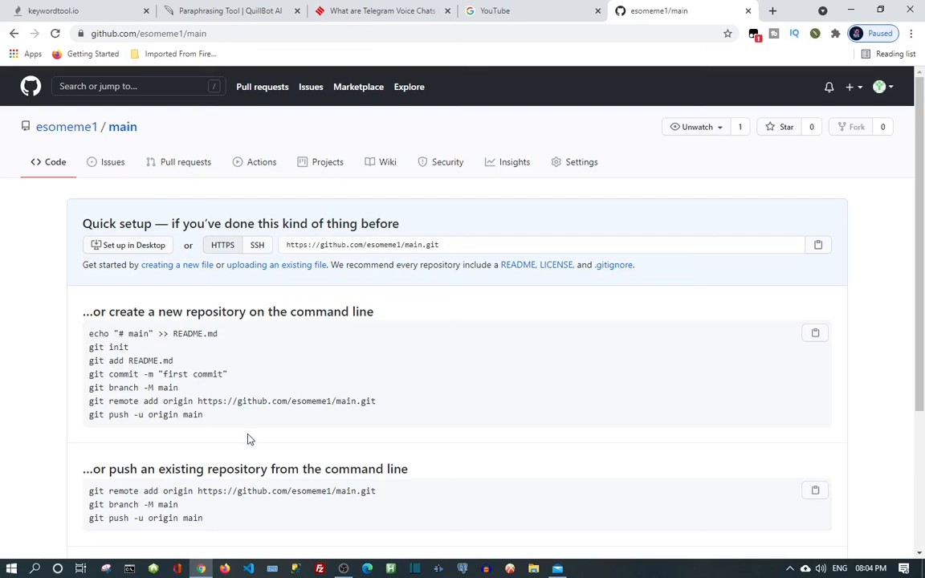
{"action": "scroll", "coordinate": [249, 439], "scroll_direction": "down", "scroll_amount": 1}
{"action": "scroll", "coordinate": [249, 440], "scroll_direction": "up", "scroll_amount": 1}
{"action": "left_click", "coordinate": [881, 88]}
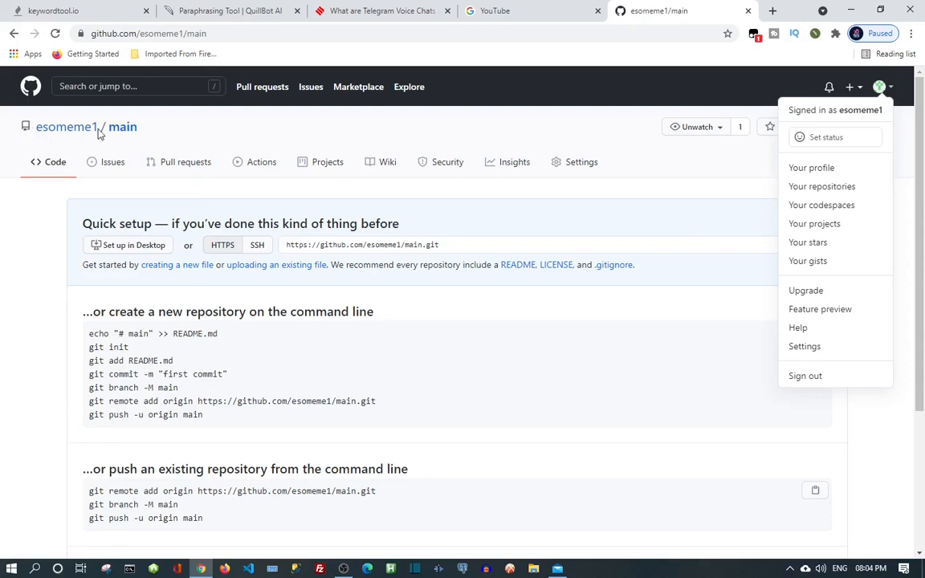
Close the account menu and return to the dashboard showing the new 'main' repository.
{"action": "left_click", "coordinate": [31, 89]}
{"action": "left_click", "coordinate": [29, 83]}
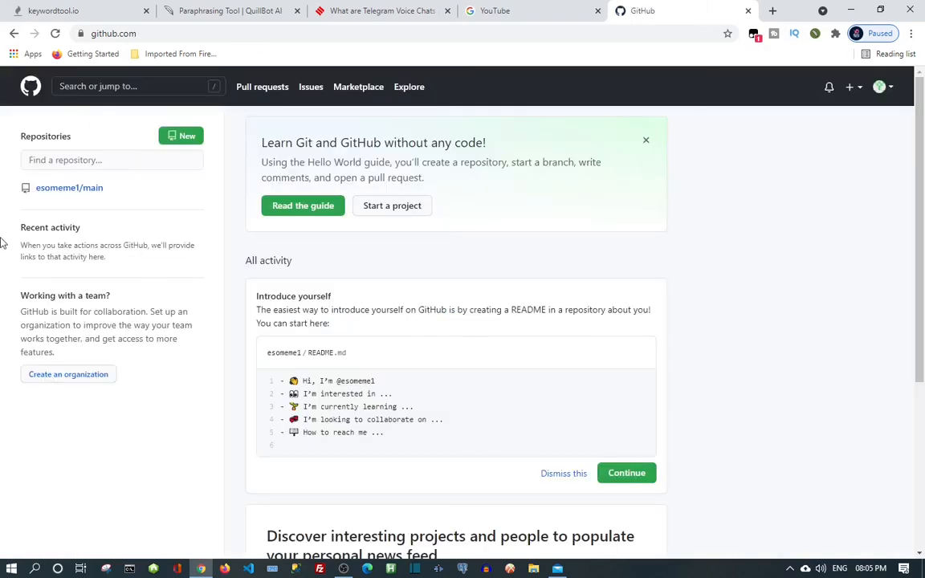
{"action": "mouse_move", "coordinate": [46, 192]}
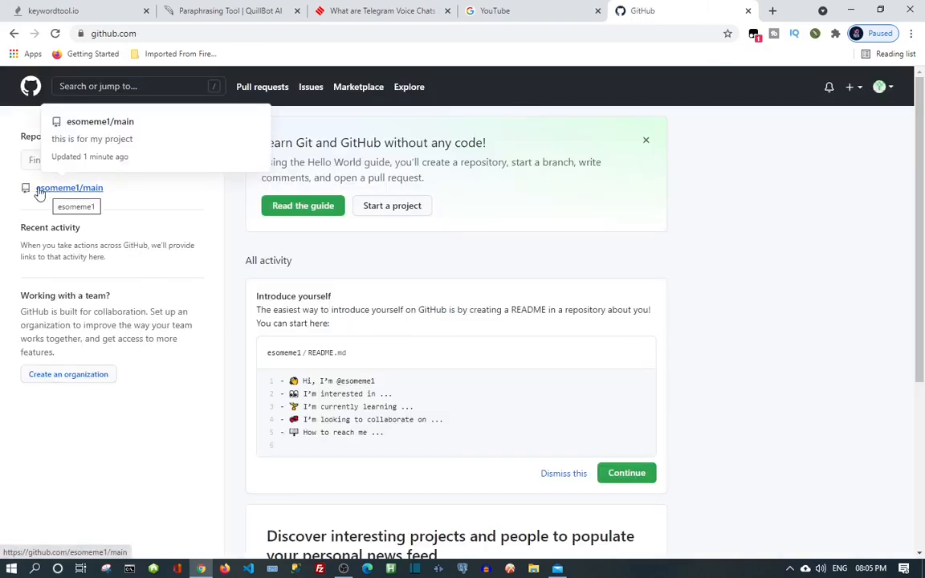